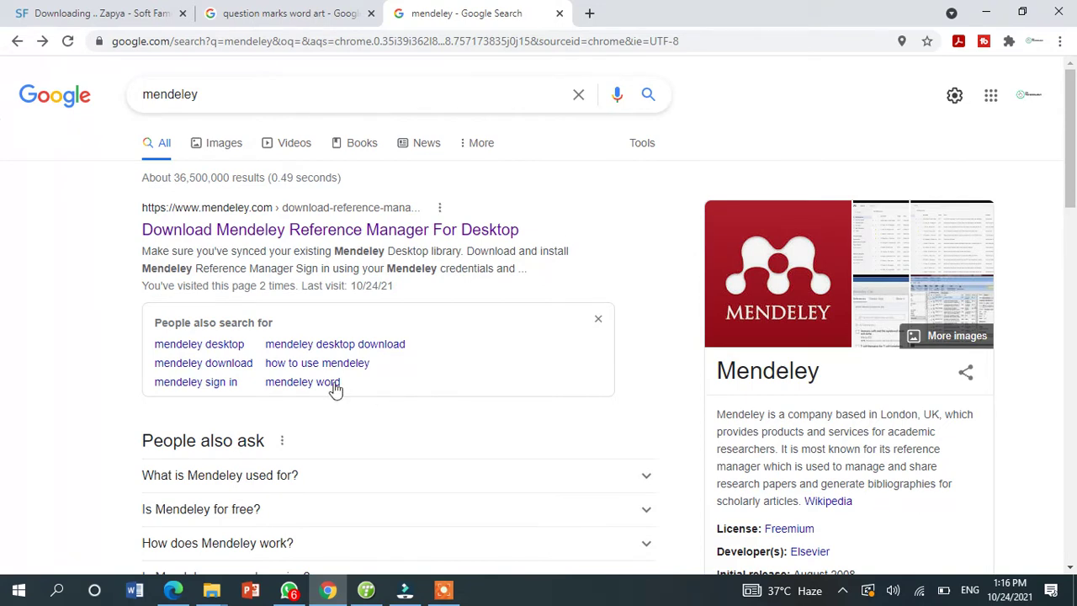
- Open the Mendeley Reference Manager for Desktop download page, then minimize Chrome to show the desktop
click(288, 235)
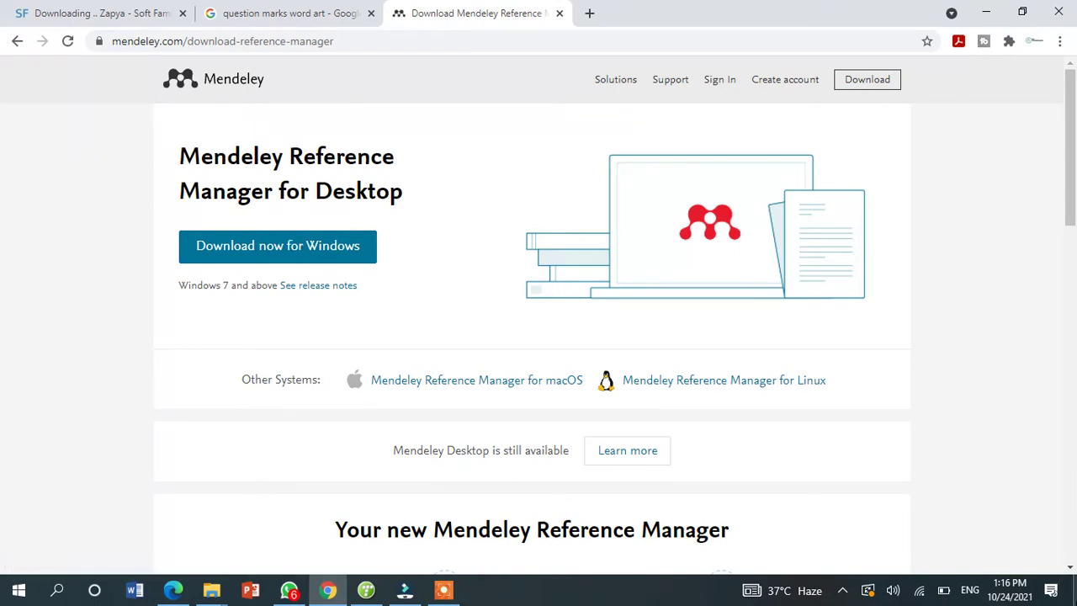
click(1075, 592)
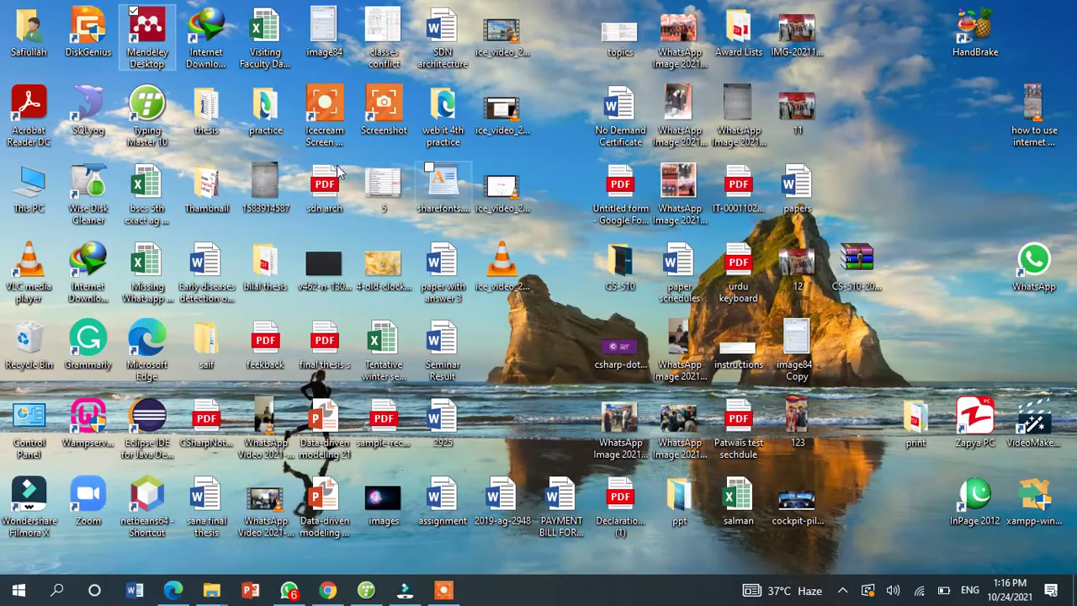
- Launch Mendeley Desktop and sign in with the account e-mail and password
double_click(148, 33)
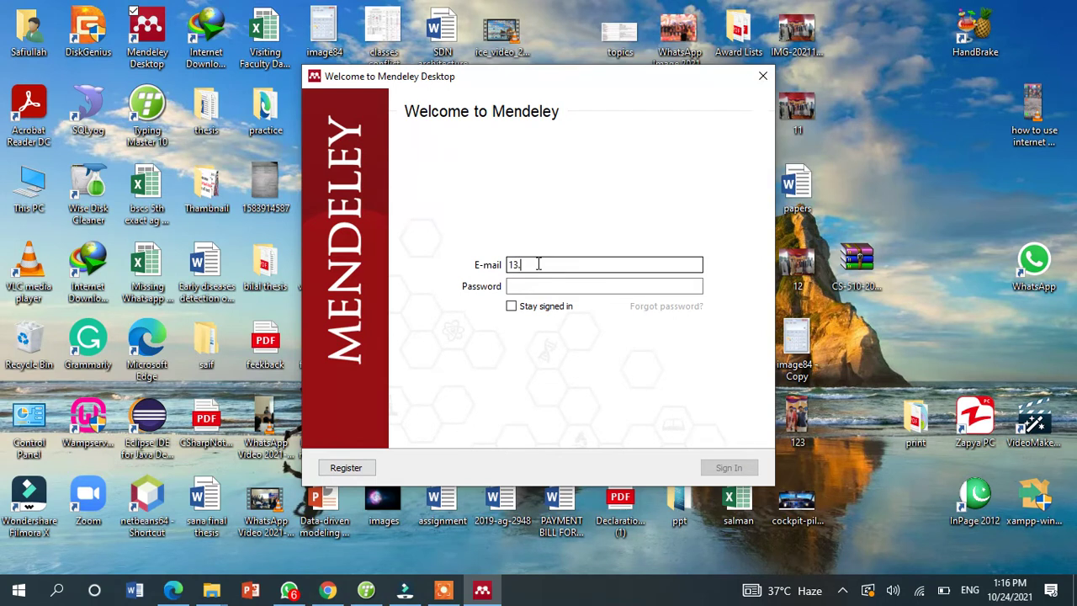
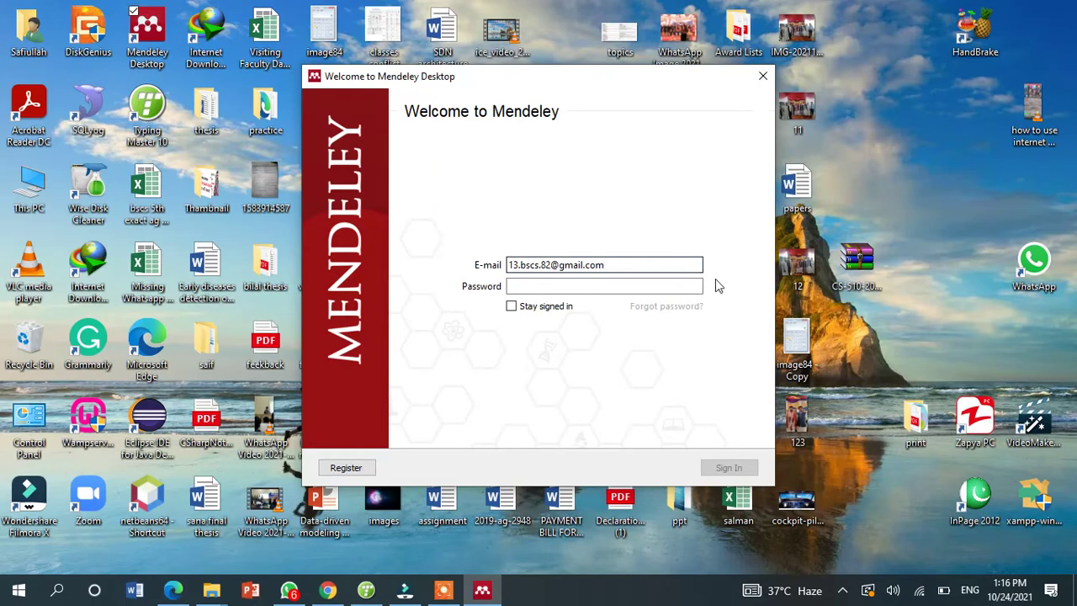
click(588, 284)
text(***)
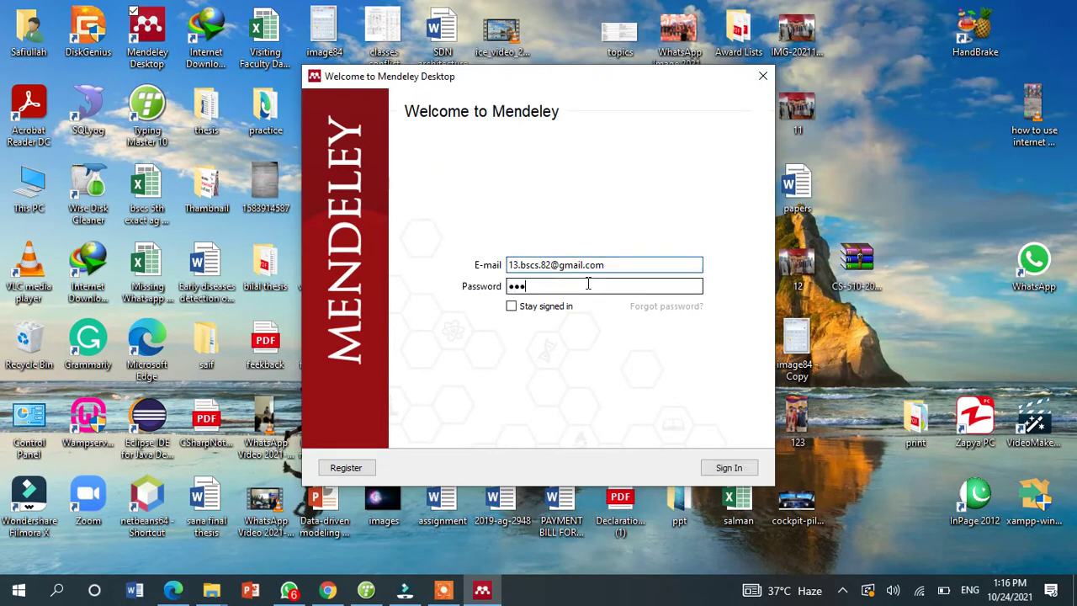
key(BackSpace)
key(BackSpace)
key(BackSpace)
text(*******)
click(725, 472)
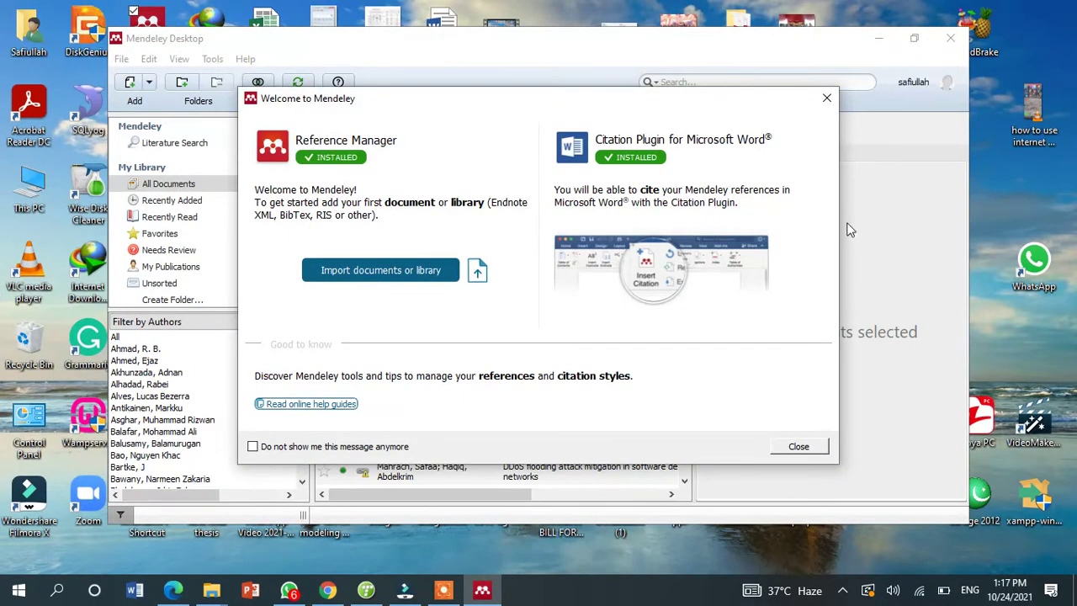
- Dismiss the Welcome dialog, the Add and Create tour tip and the Update Found notice, then restore down the window
click(827, 98)
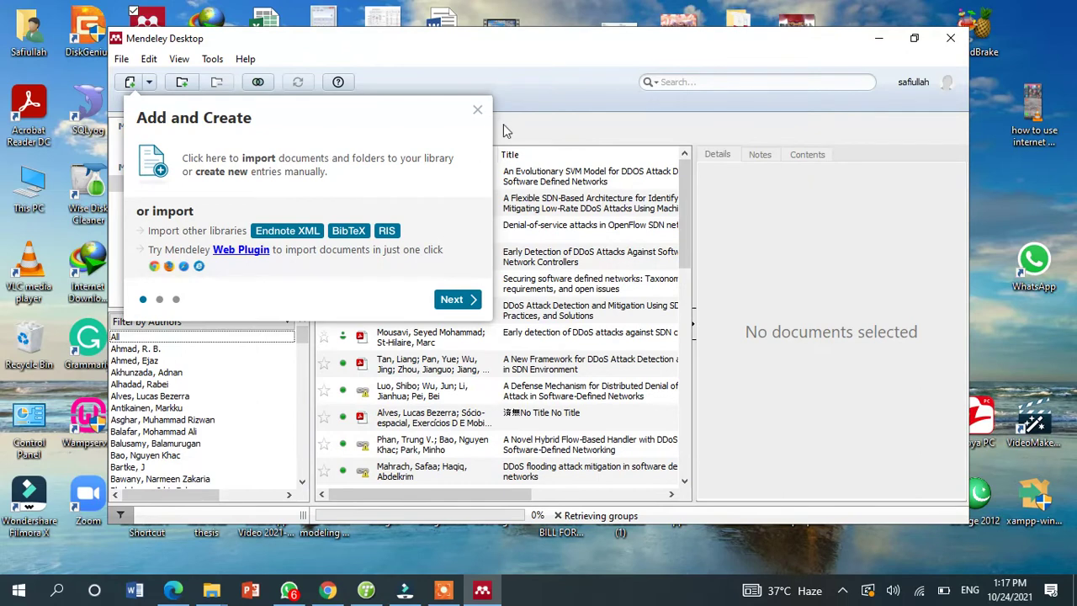
click(478, 110)
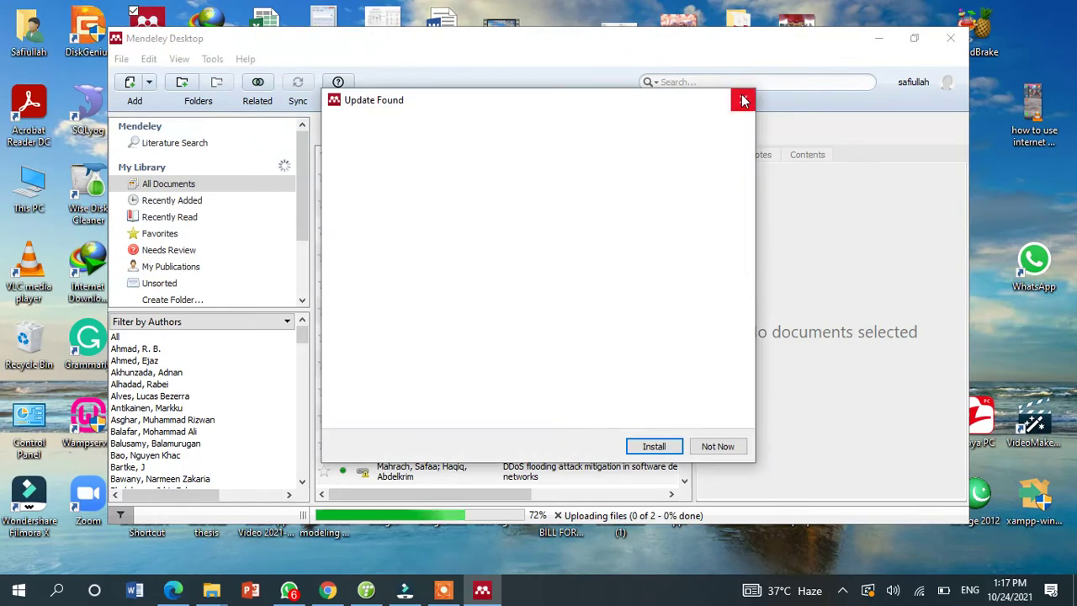
click(743, 100)
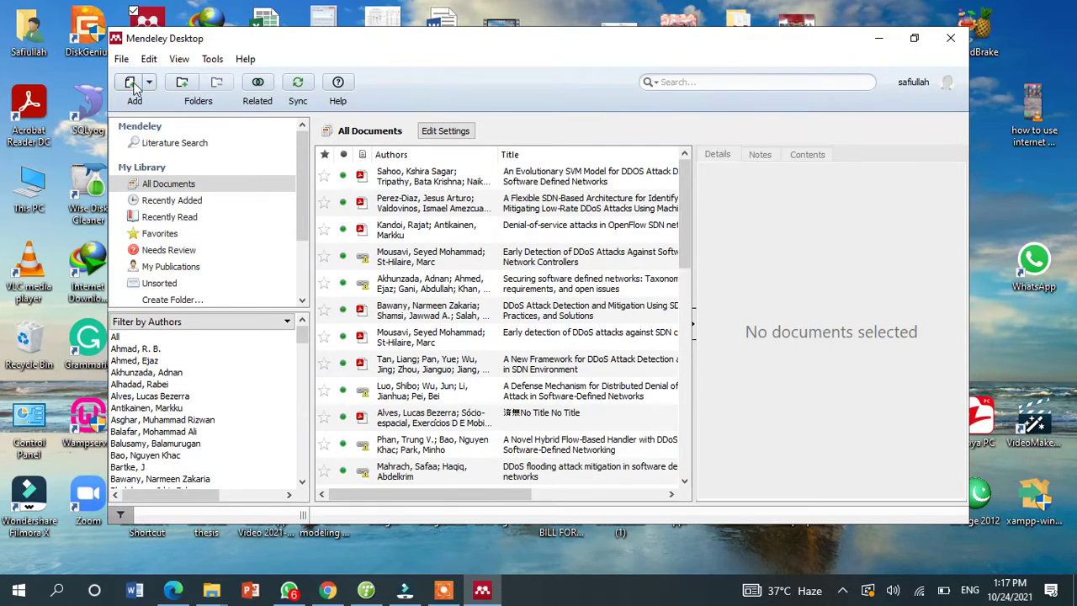
click(915, 38)
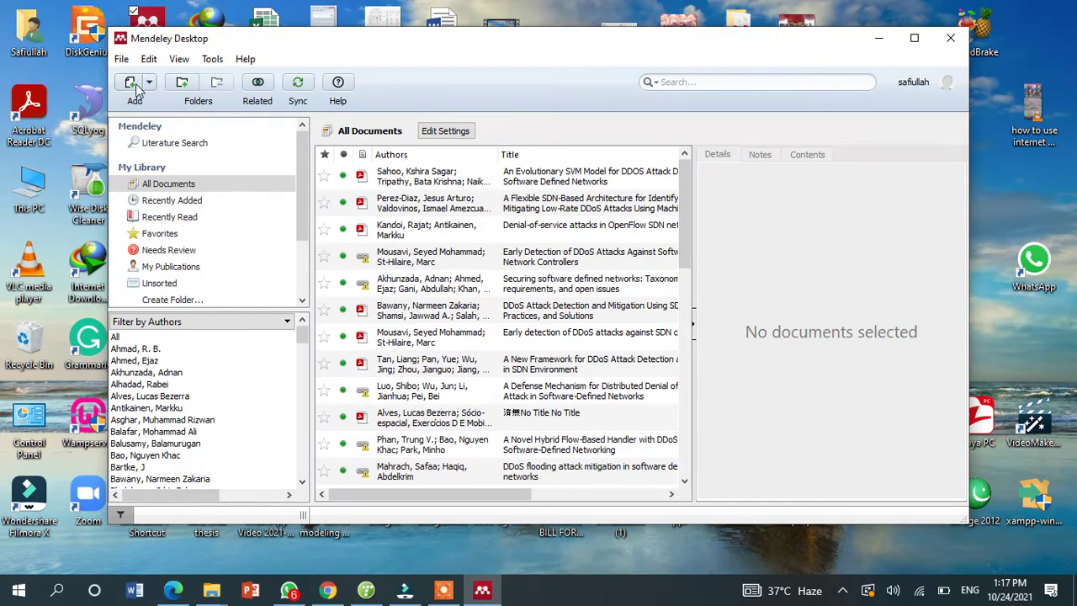
- Maximize Mendeley and import all six PDFs from the fuzzy papers folder
click(914, 38)
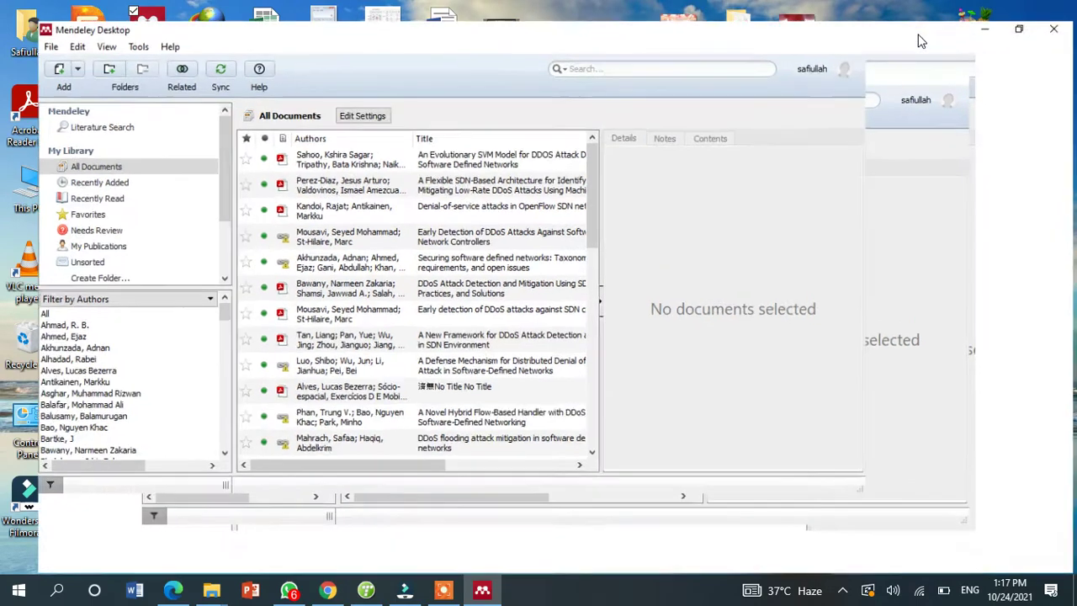
click(24, 50)
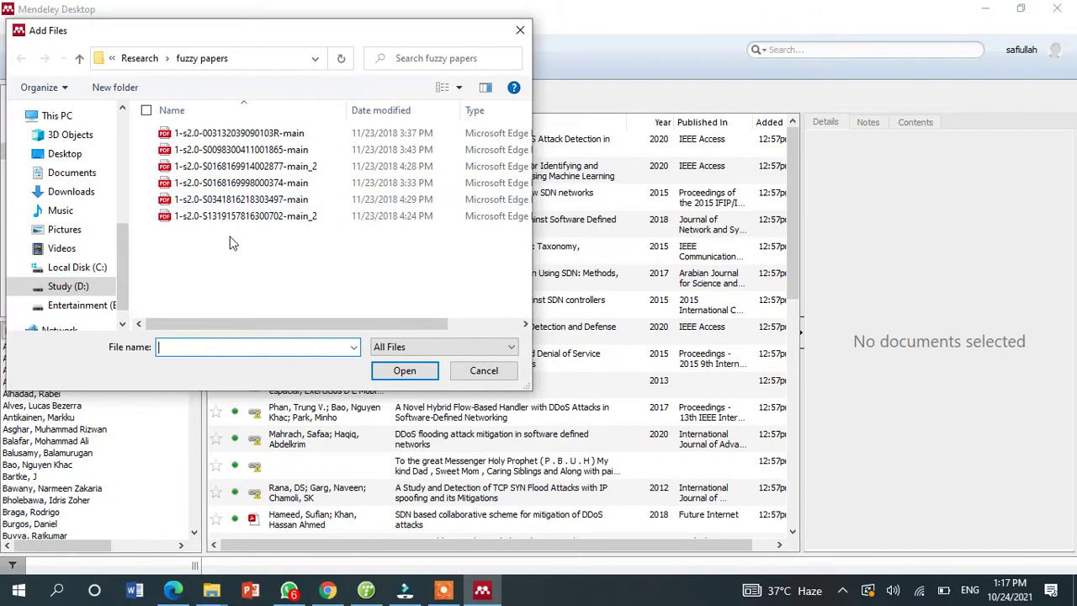
drag(239, 242, 239, 135)
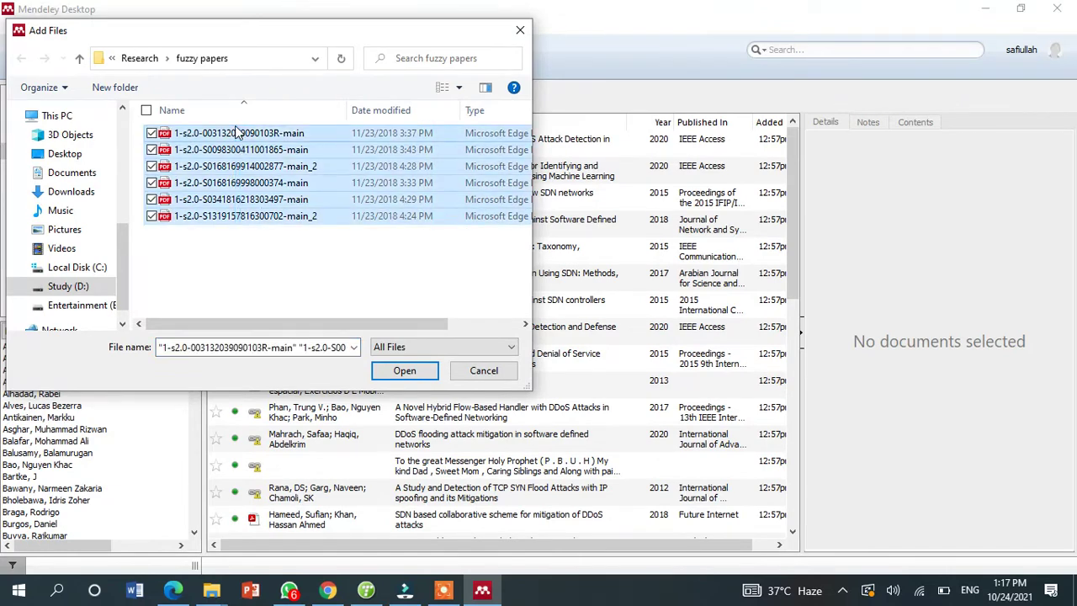
click(404, 372)
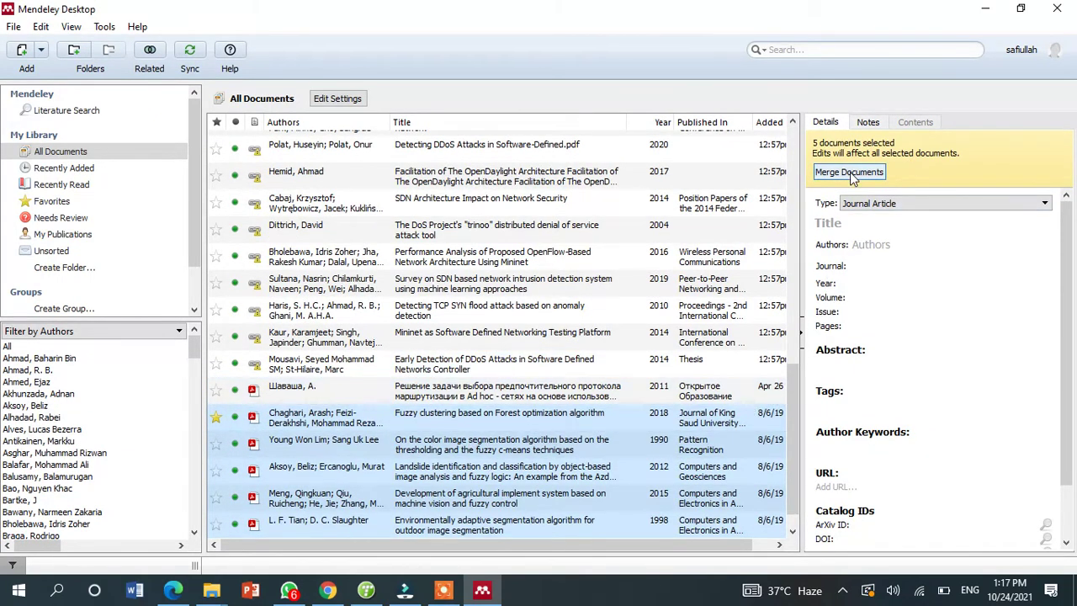
- Merge the five duplicate papers into a single library entry
click(850, 172)
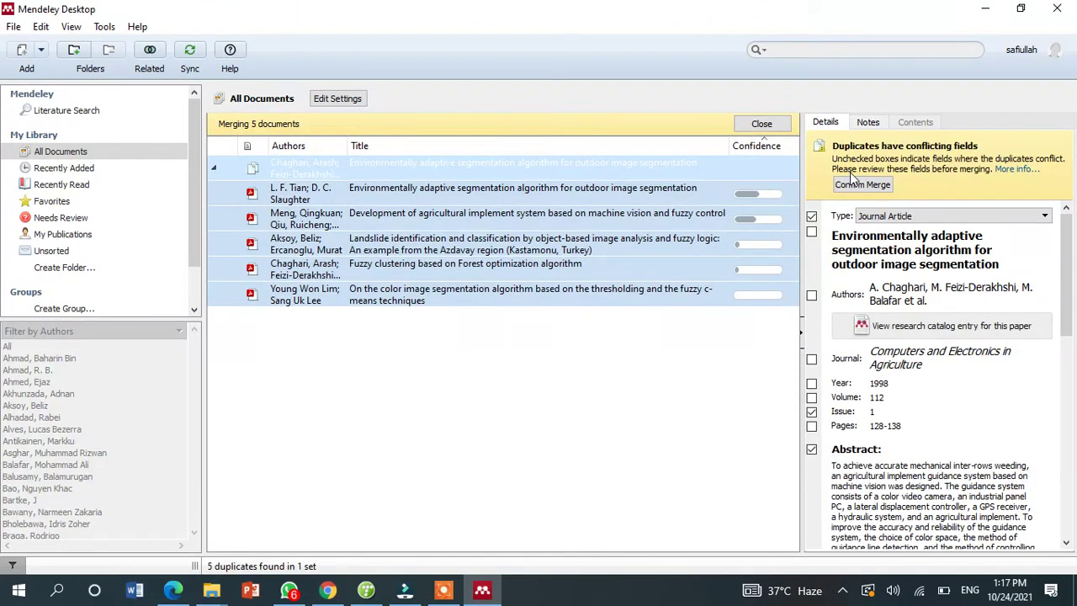
click(856, 185)
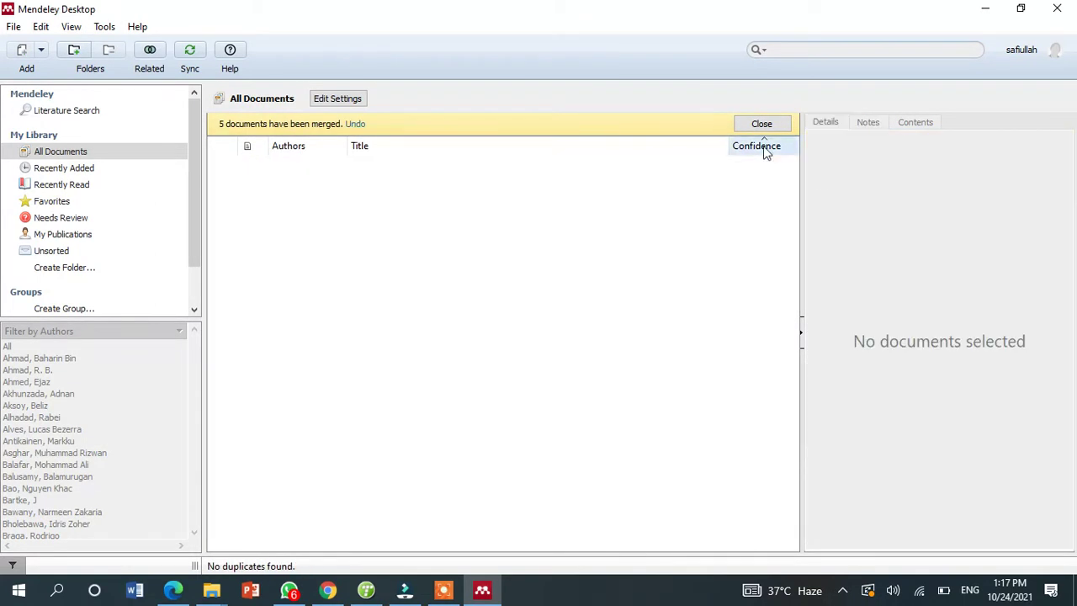
click(762, 125)
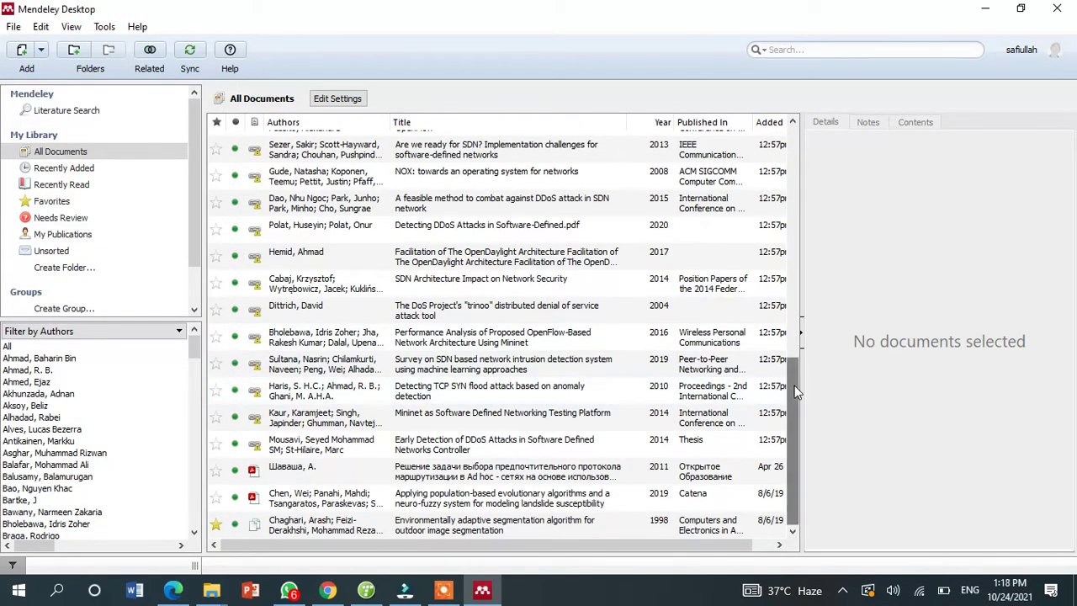
- Inspect the SVM DDoS, OpenFlow denial-of-service and flexible SDN architecture papers, then switch to Word
drag(794, 385, 807, 120)
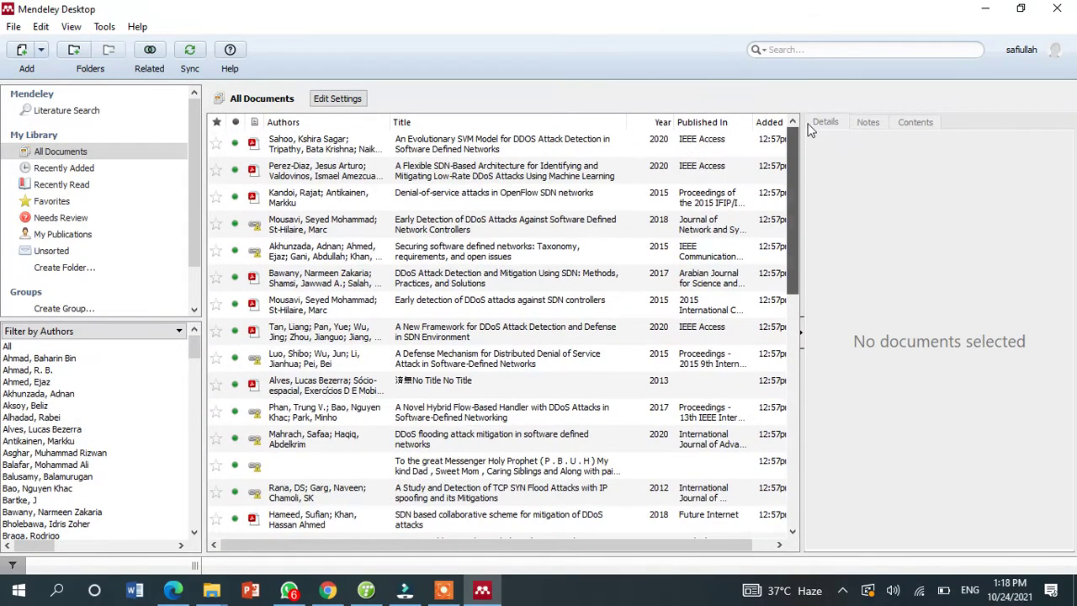
click(309, 144)
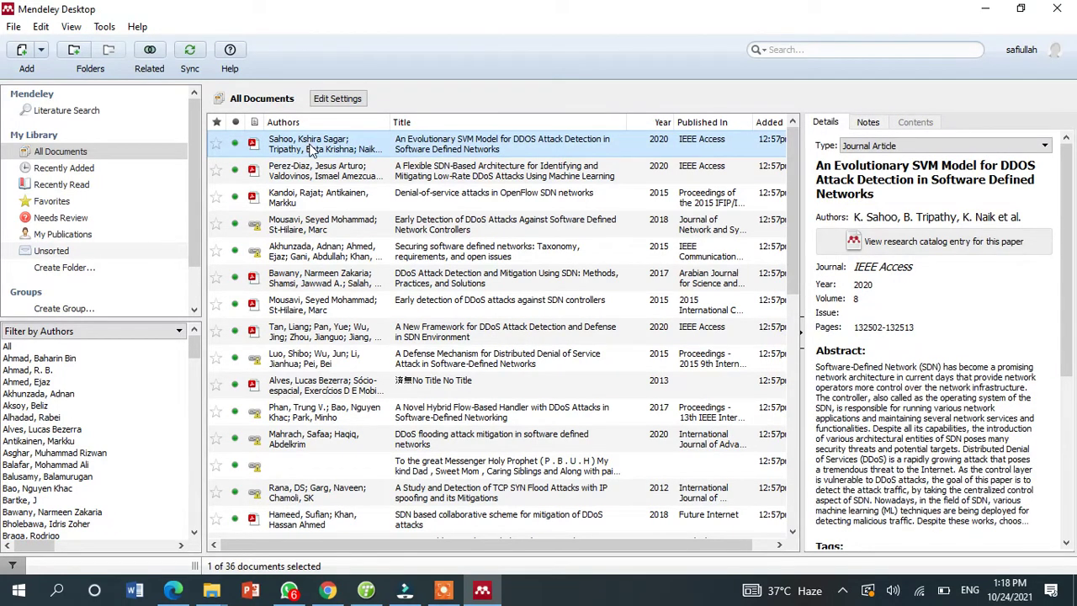
click(337, 193)
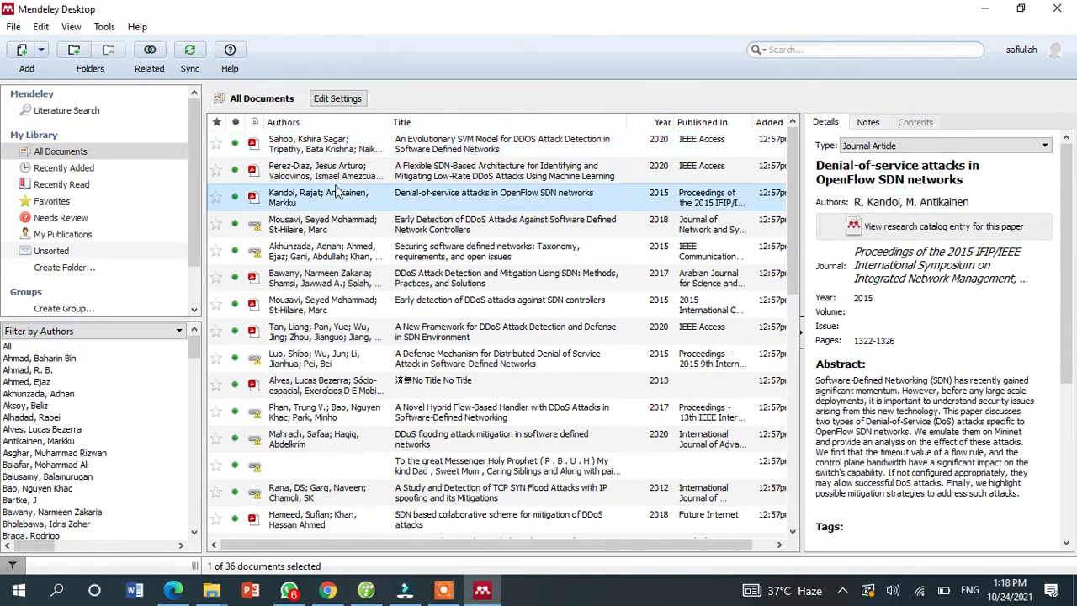
click(311, 170)
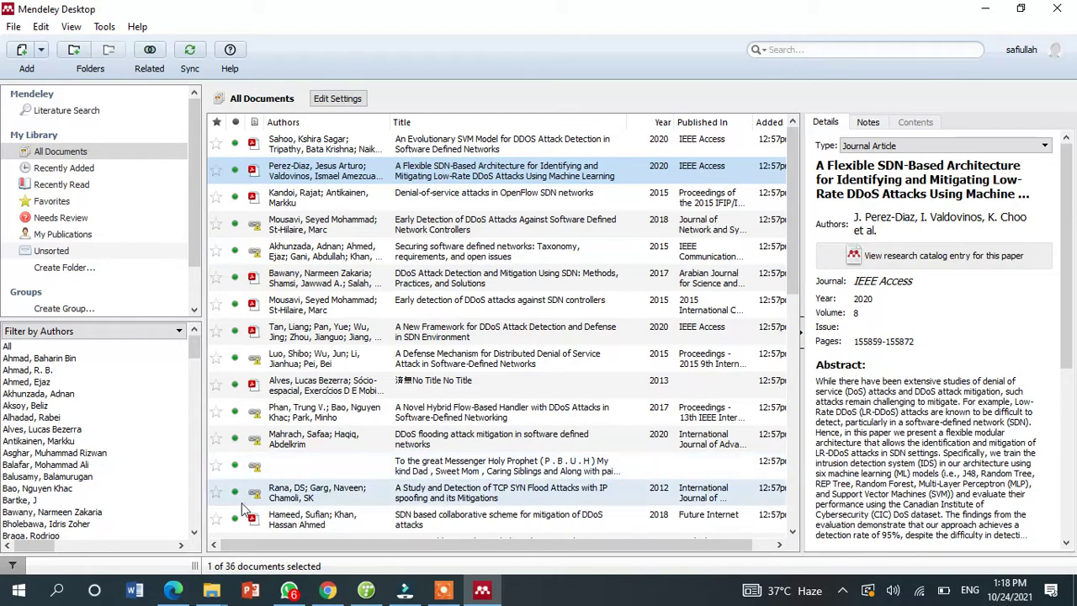
click(133, 596)
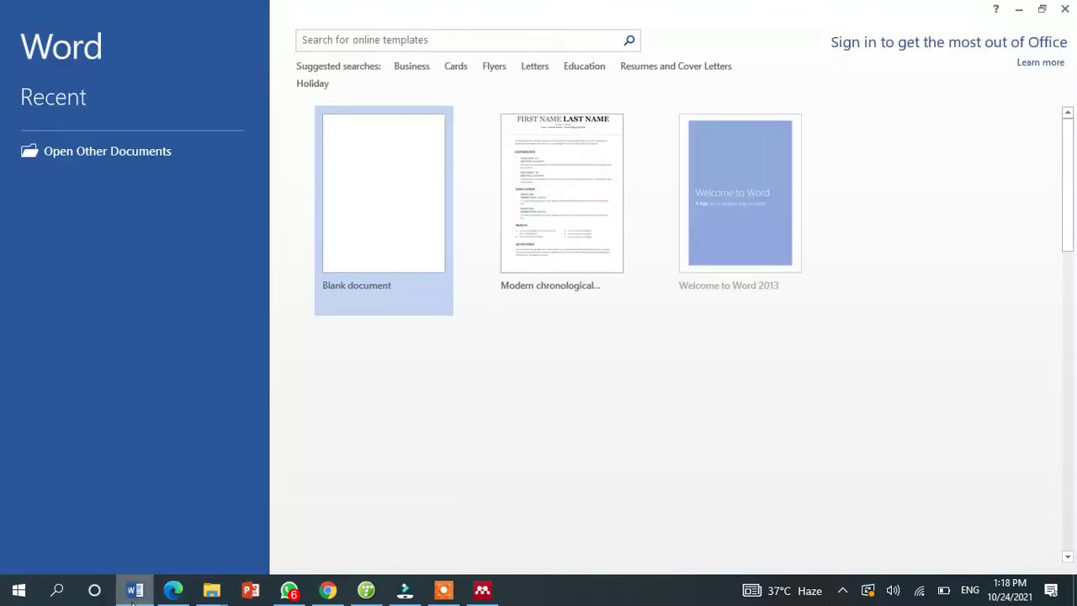
- Create a blank Word document and dismiss the Office activation notice
click(399, 275)
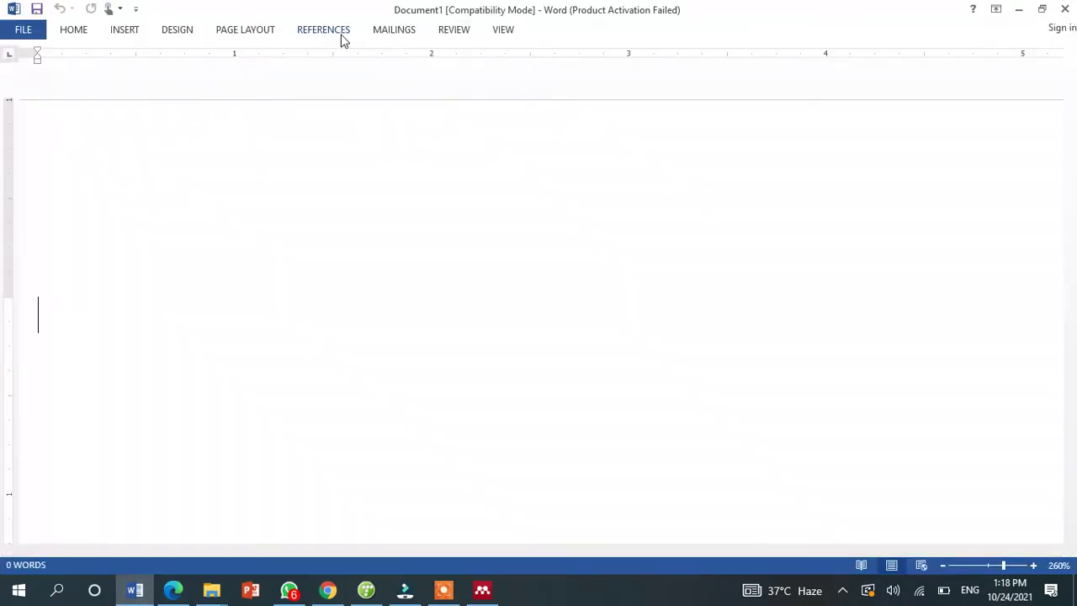
click(328, 30)
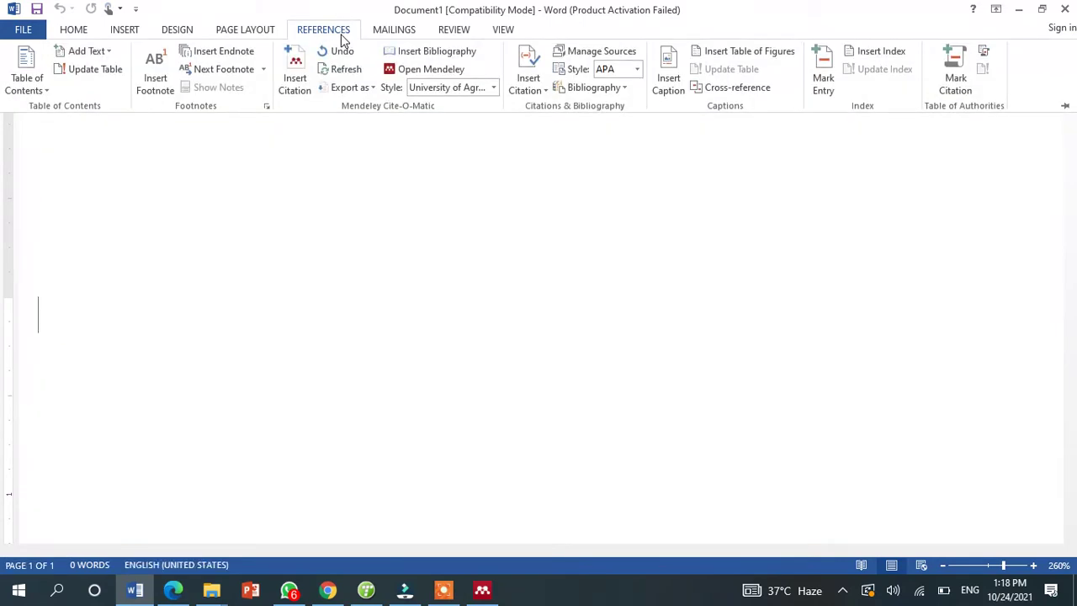
click(412, 74)
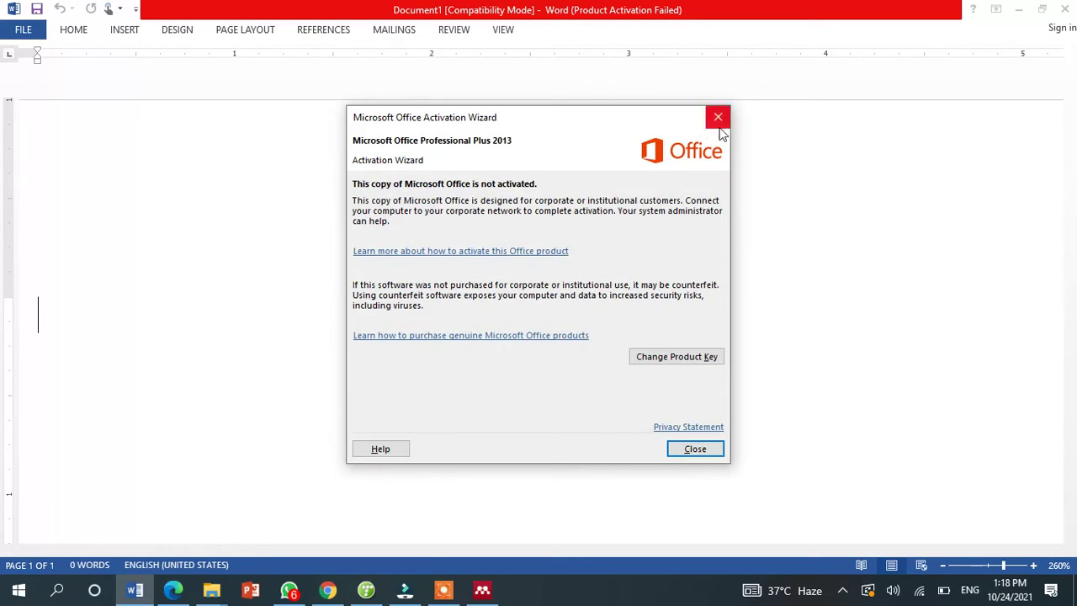
click(718, 117)
- Cite the Sahoo et al. 2020 SVM DDoS paper from Mendeley and start a new line
click(315, 31)
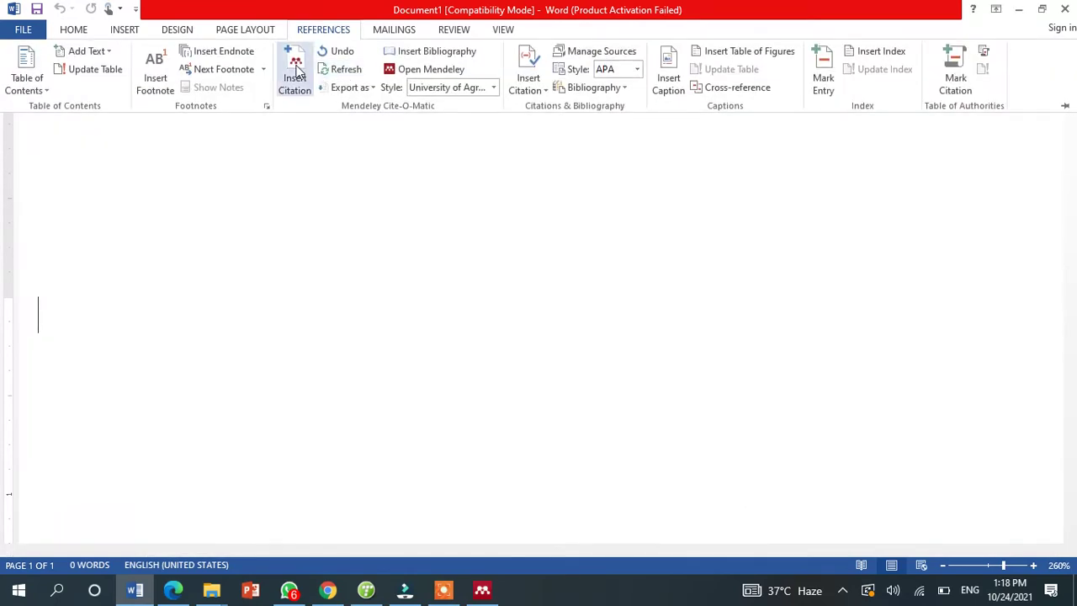
click(295, 71)
click(195, 308)
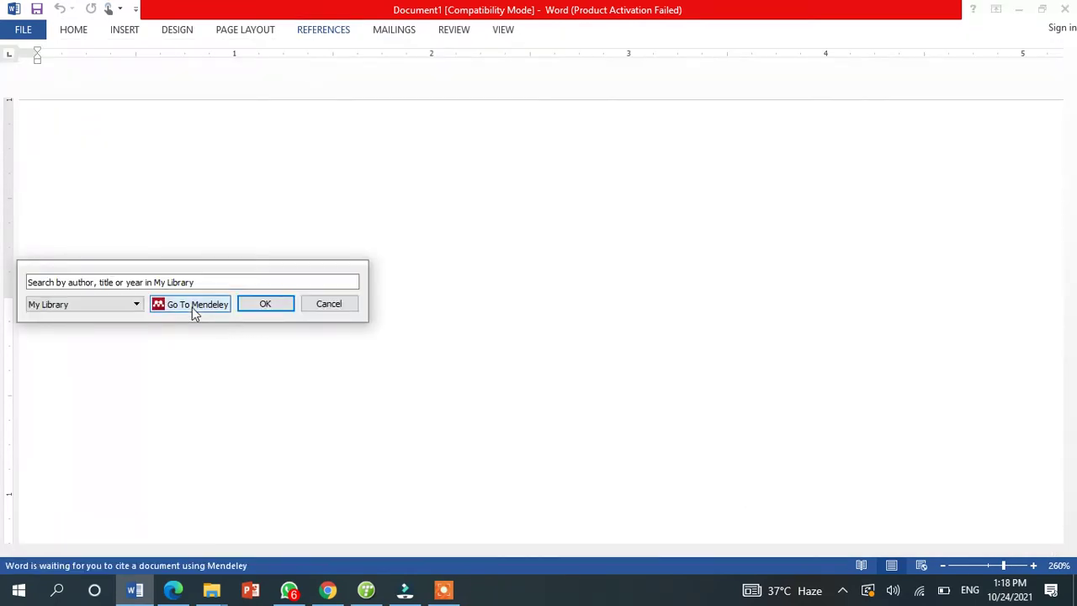
click(342, 148)
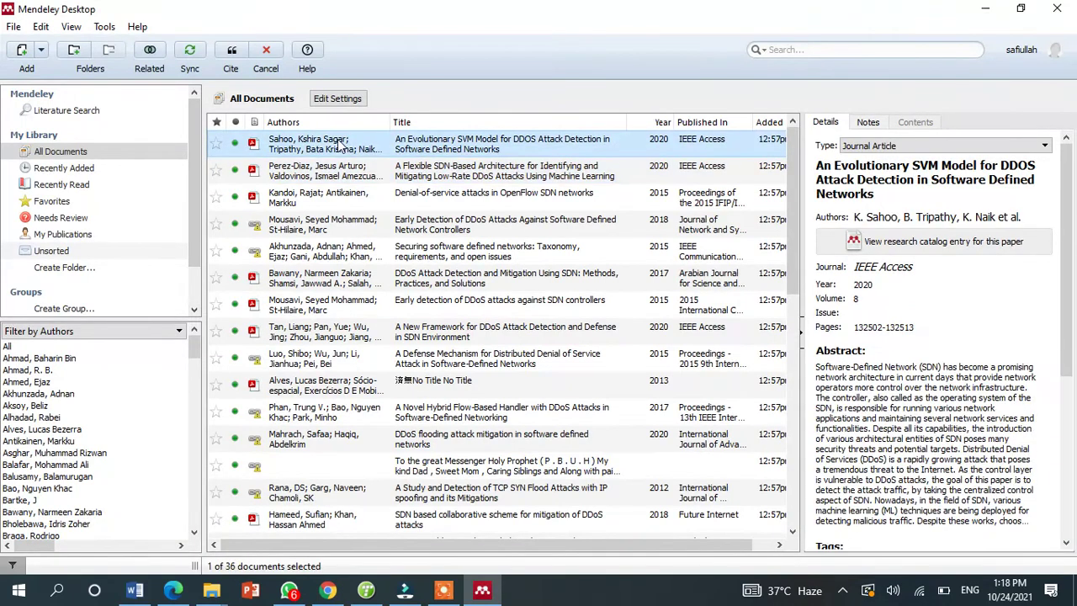
click(230, 55)
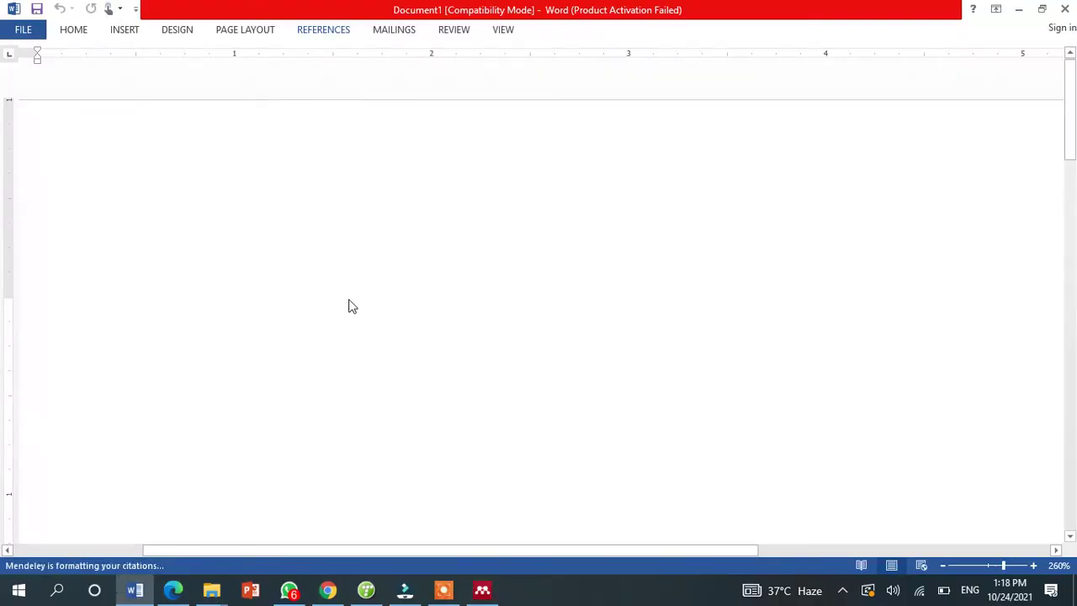
key(Return)
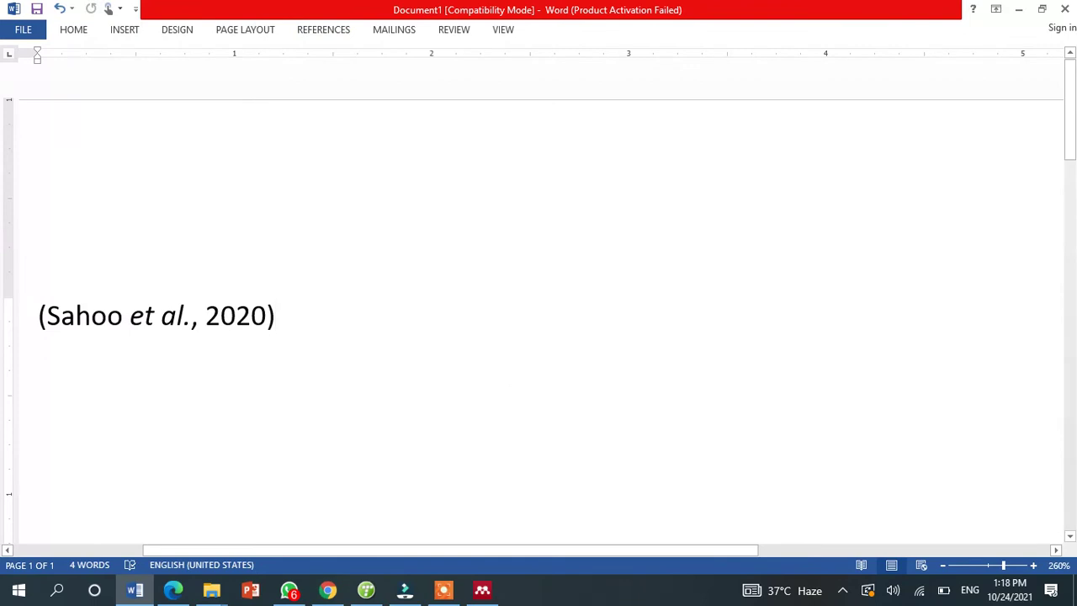
- Insert the (Perez-Diaz et al., 2020) citation from Mendeley and start a new line
click(341, 30)
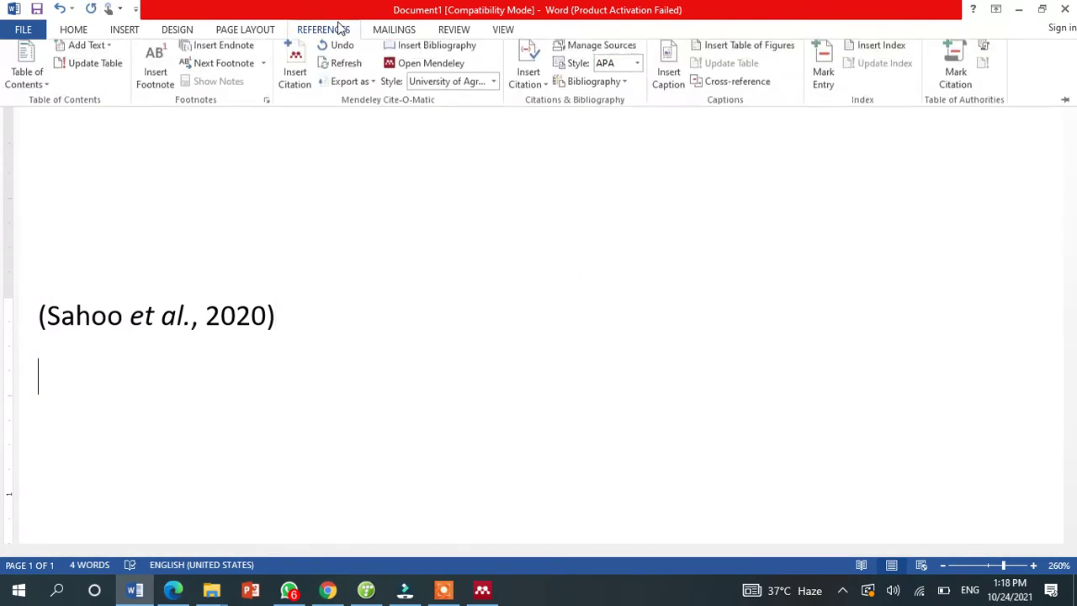
click(296, 68)
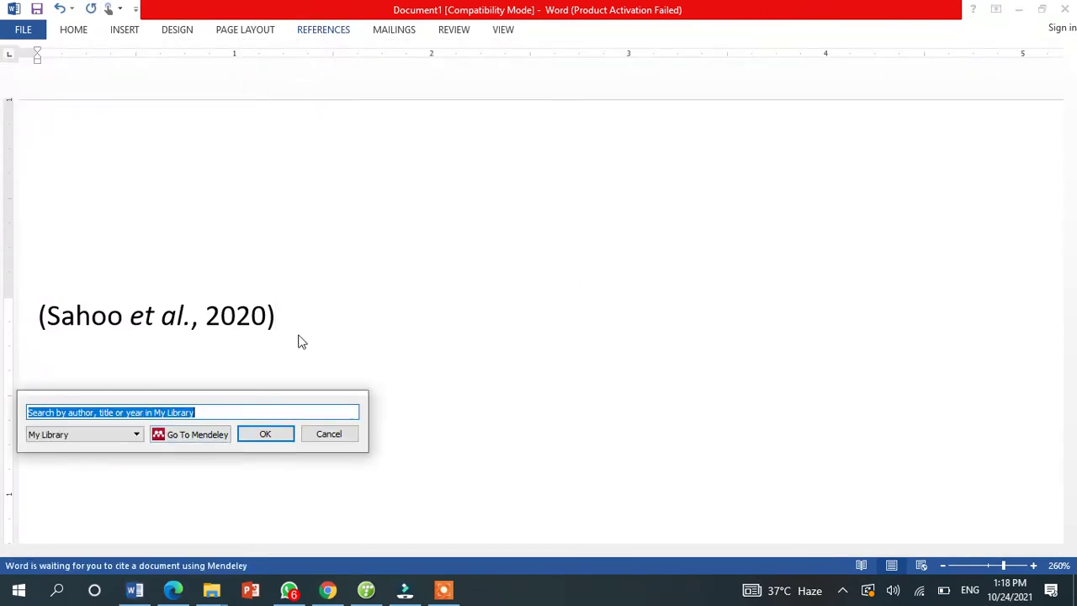
click(194, 435)
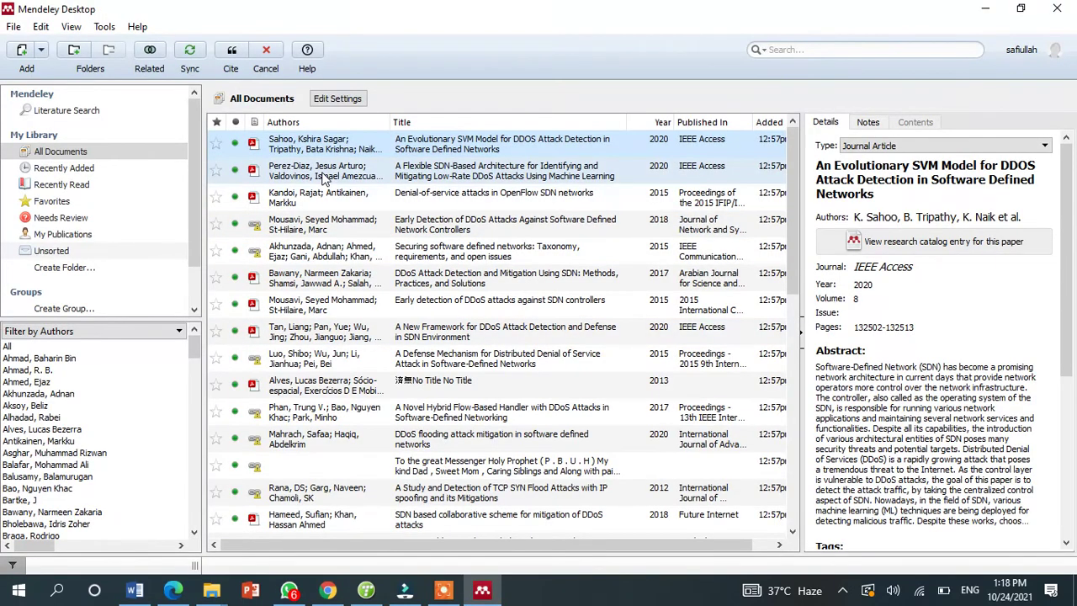
click(324, 174)
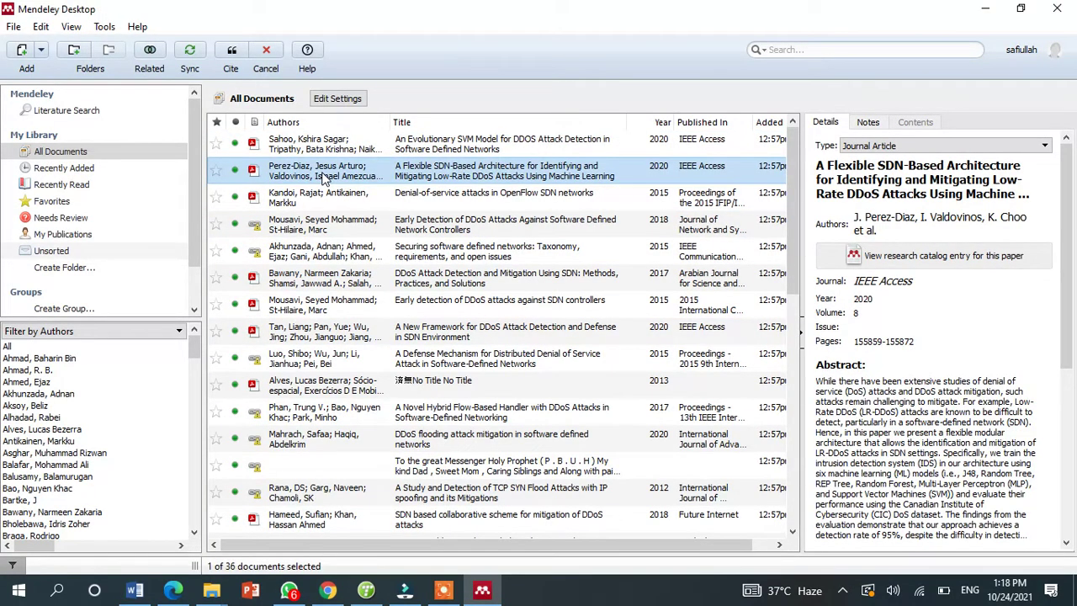
click(232, 52)
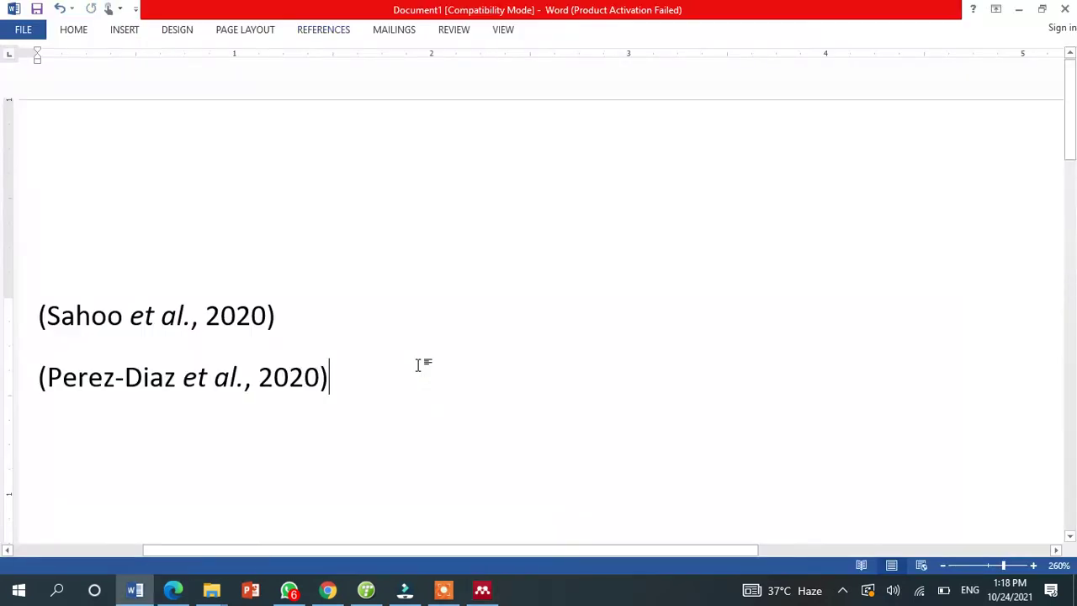
key(Return)
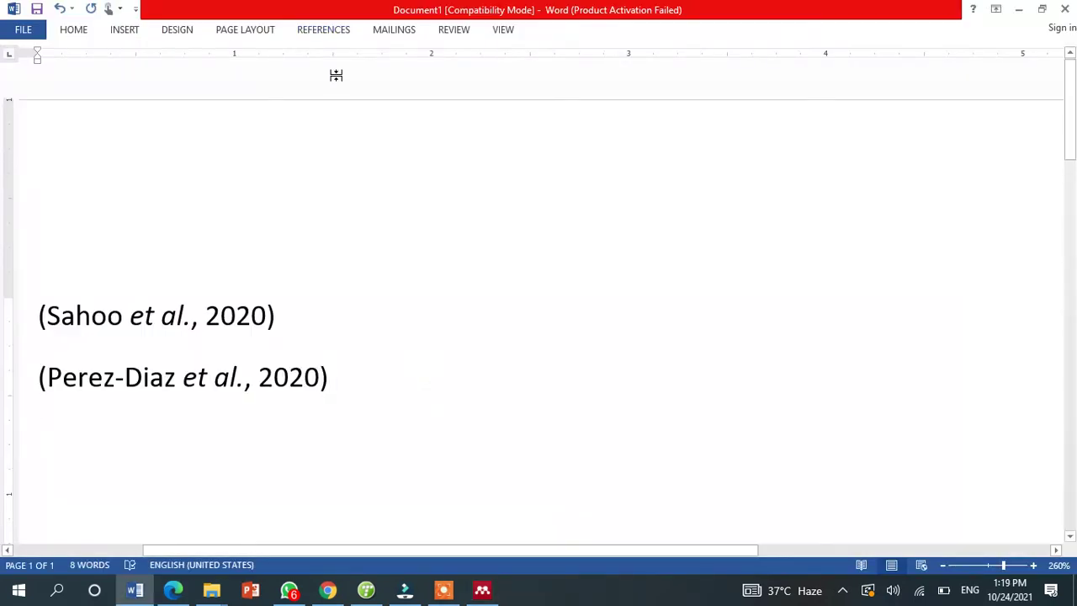
- Insert the (Chen et al., 2019) landslide paper citation and start a new line
click(337, 32)
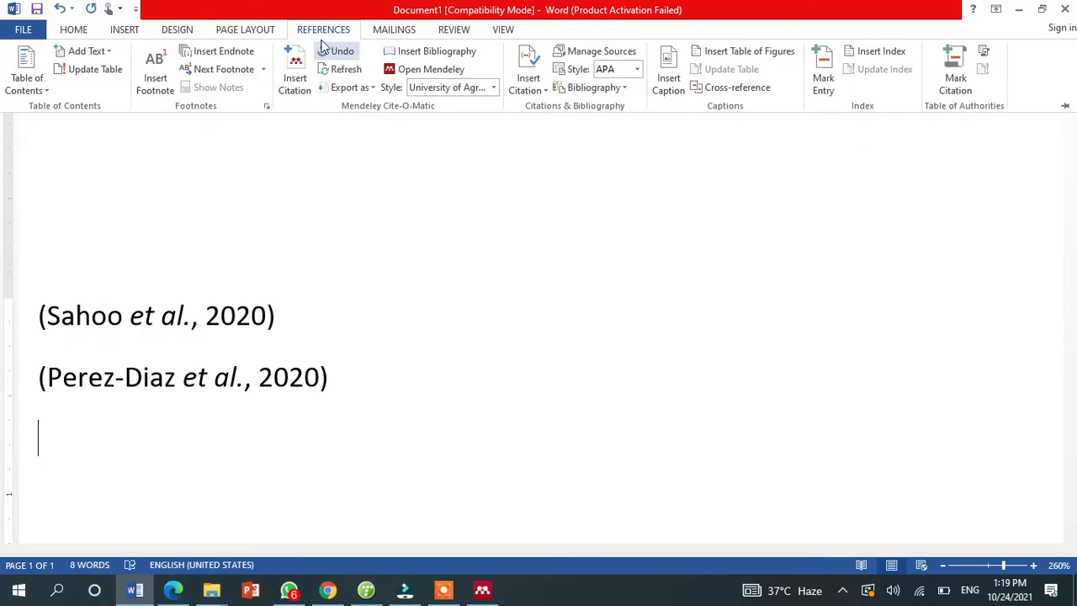
click(295, 72)
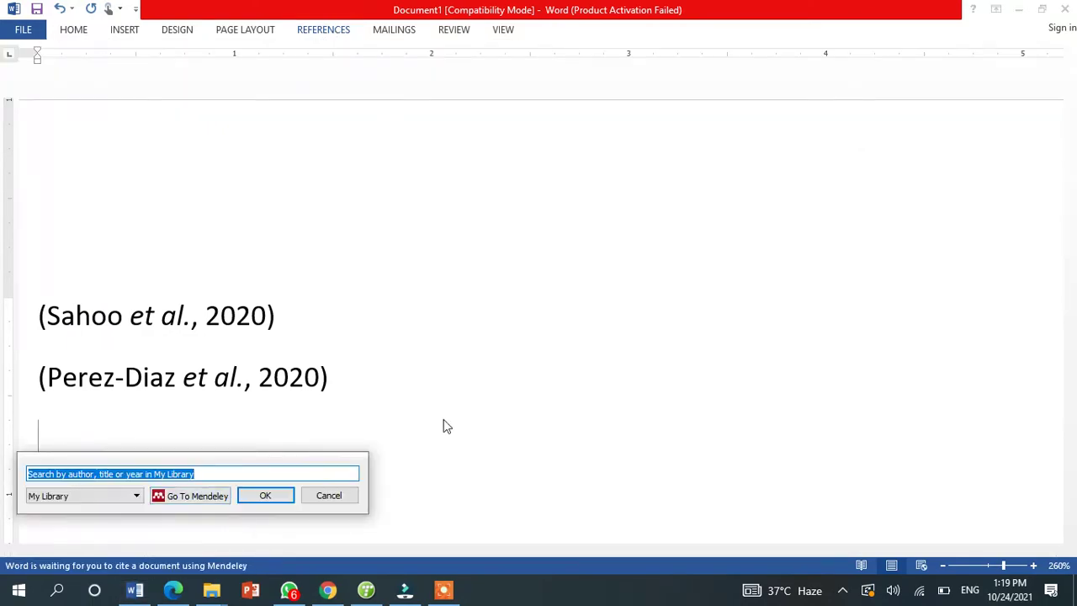
click(192, 496)
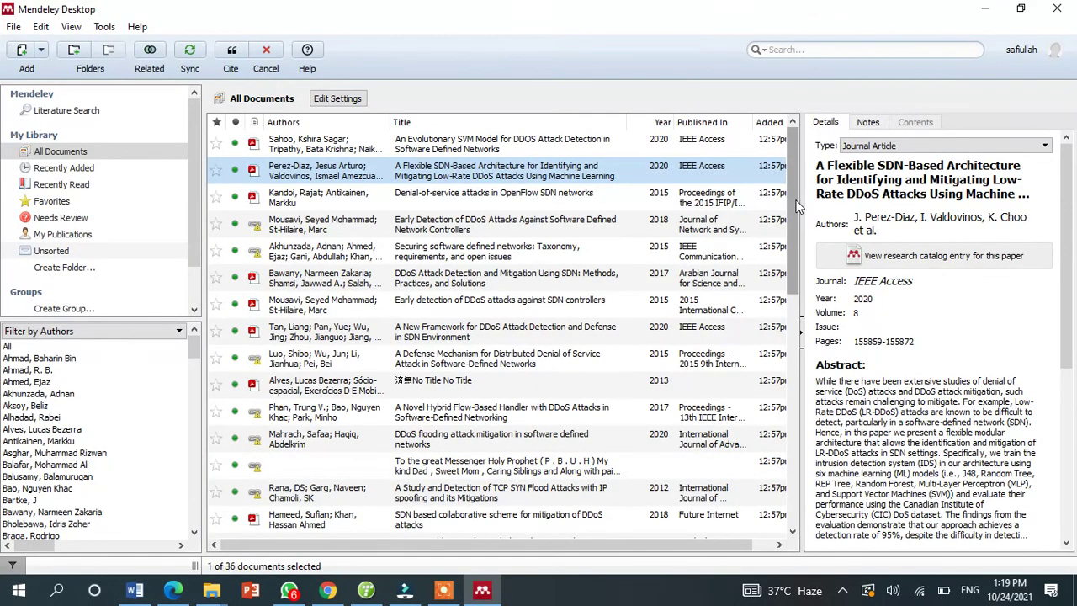
drag(795, 207, 801, 468)
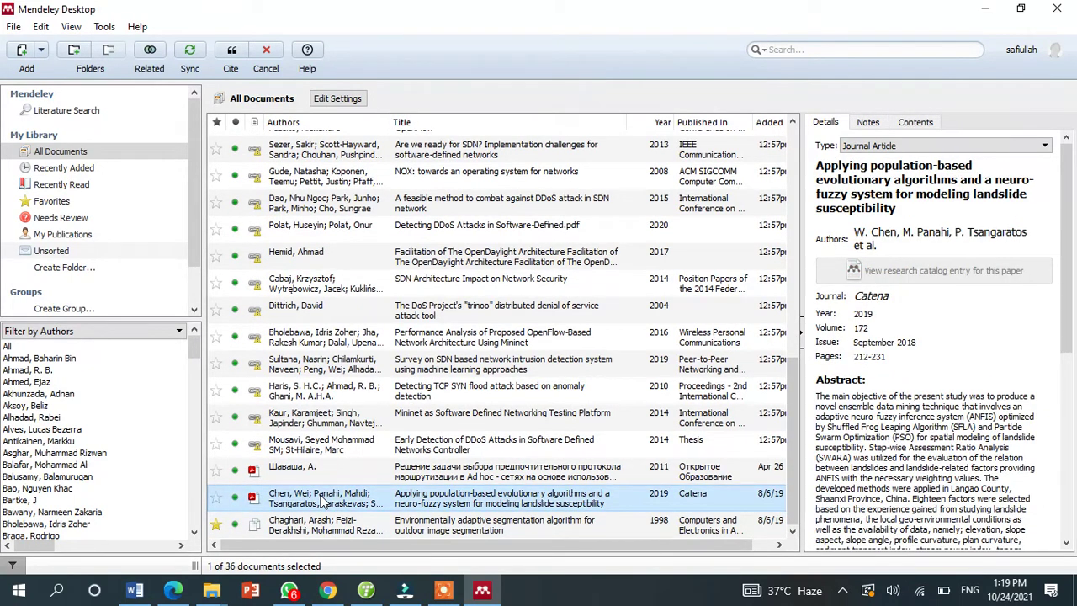
click(238, 50)
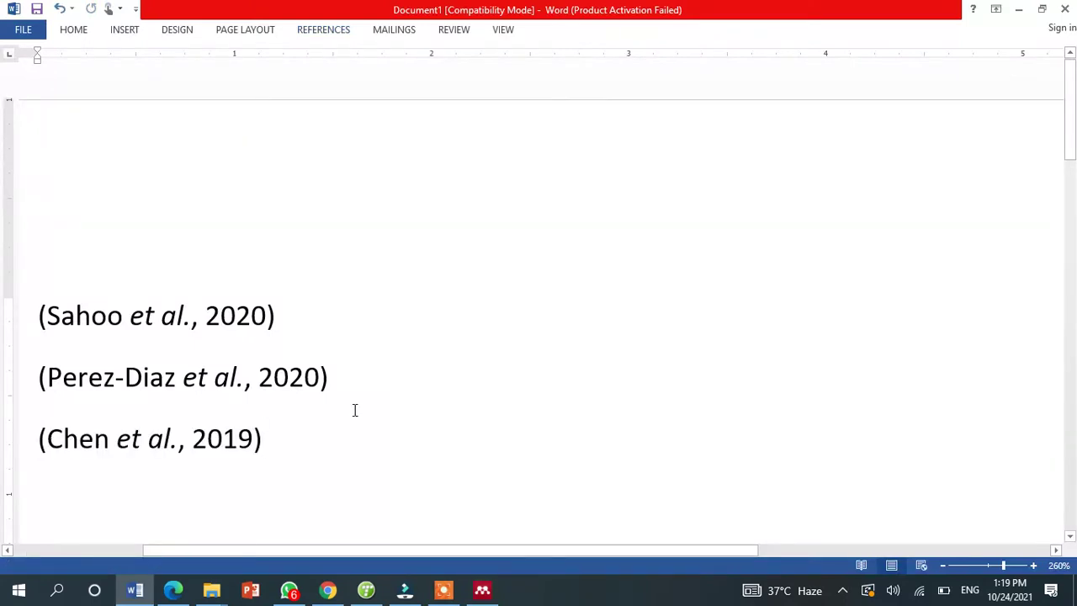
key(Return)
key(Return)
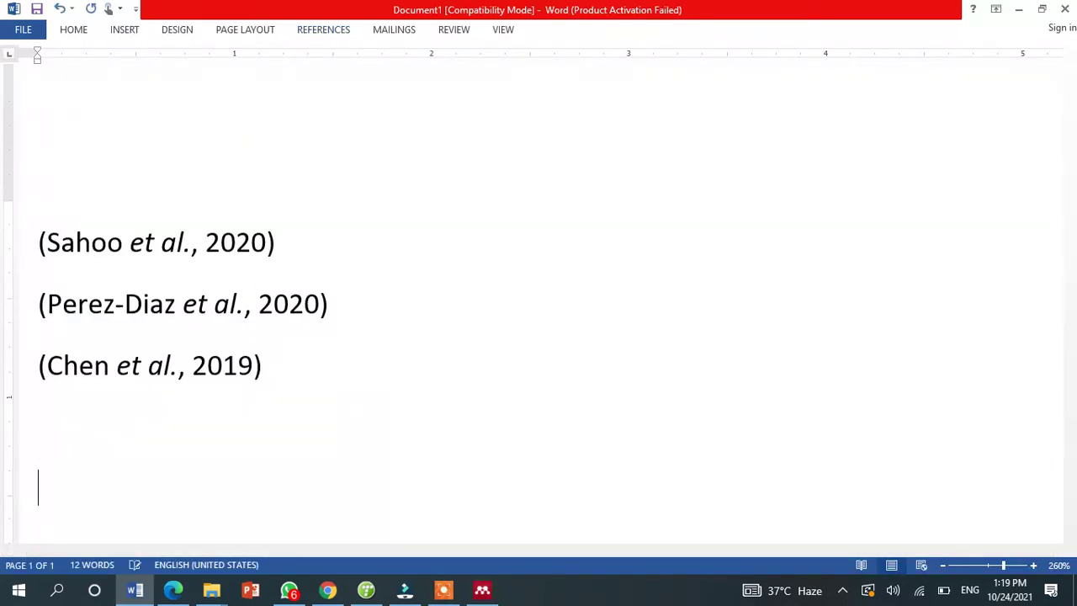
click(281, 351)
drag(269, 345, 45, 220)
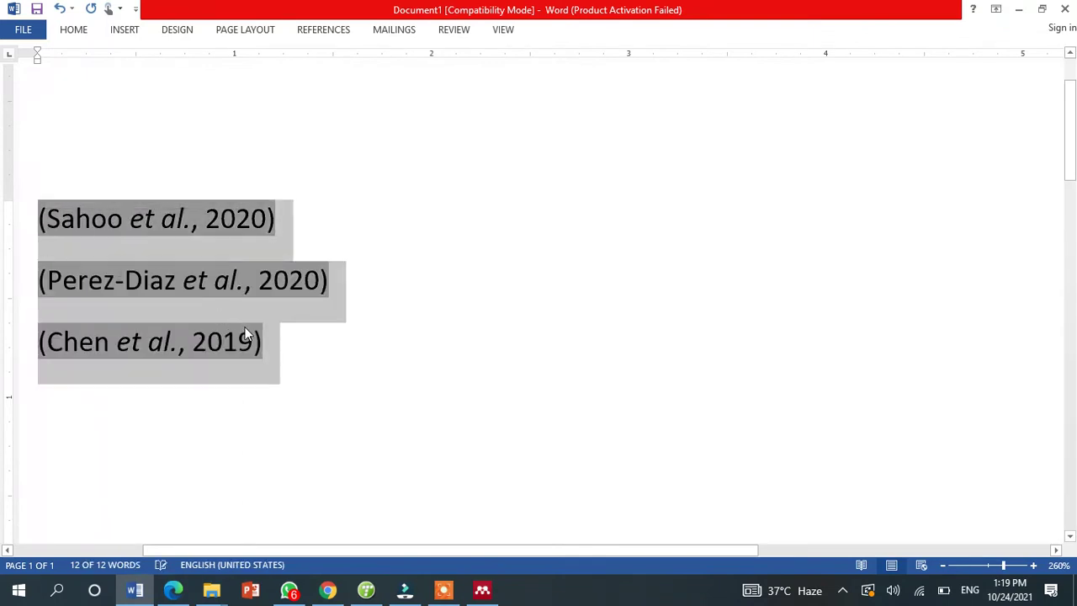
click(93, 408)
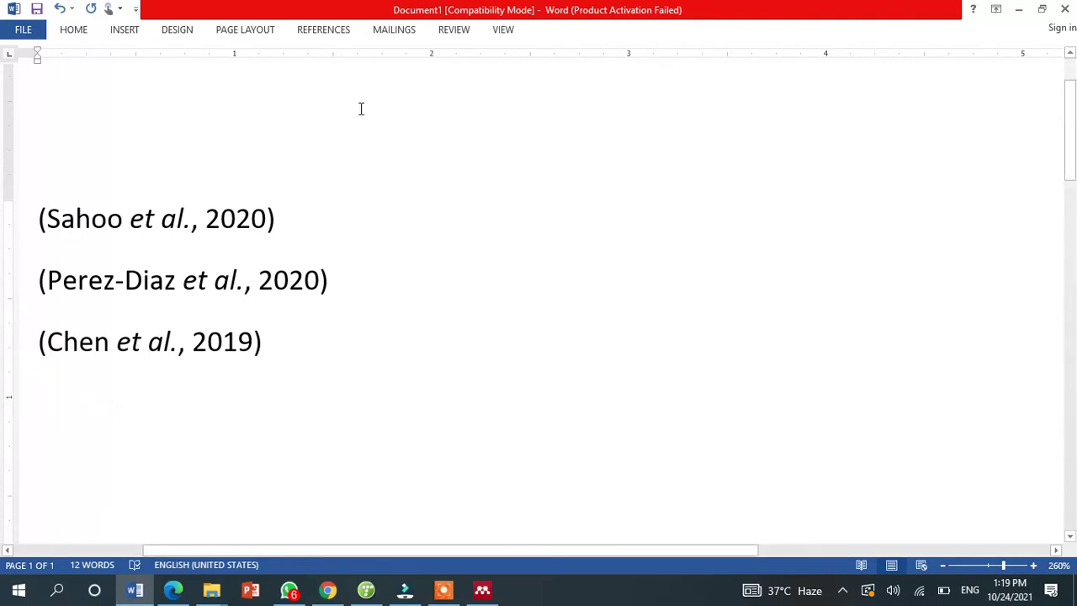
- Type a 'Refrence' heading and generate the Mendeley bibliography beneath it
text(Refrence)
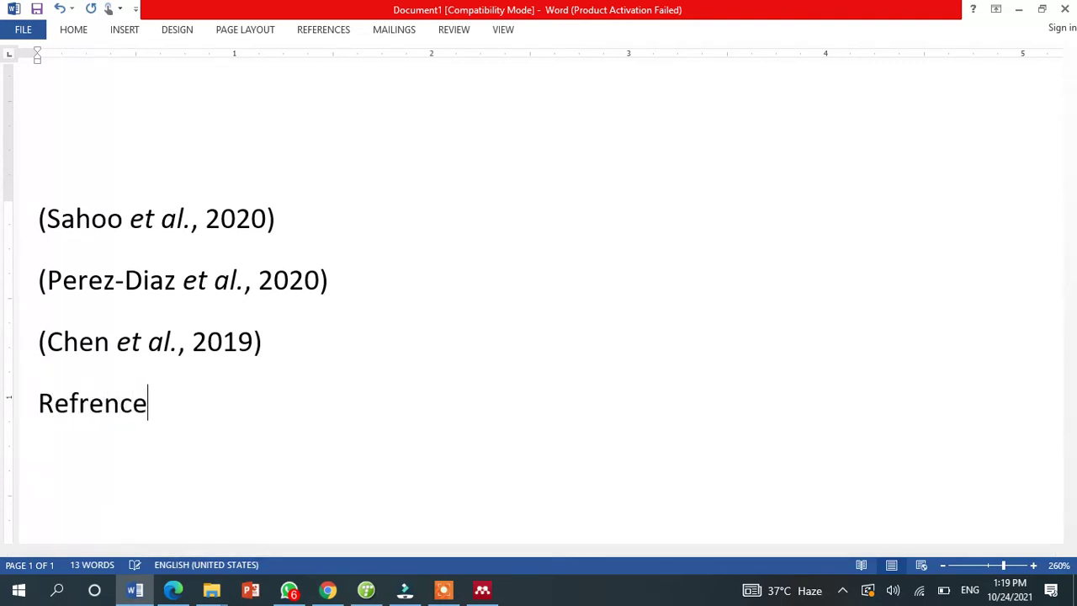
key(Return)
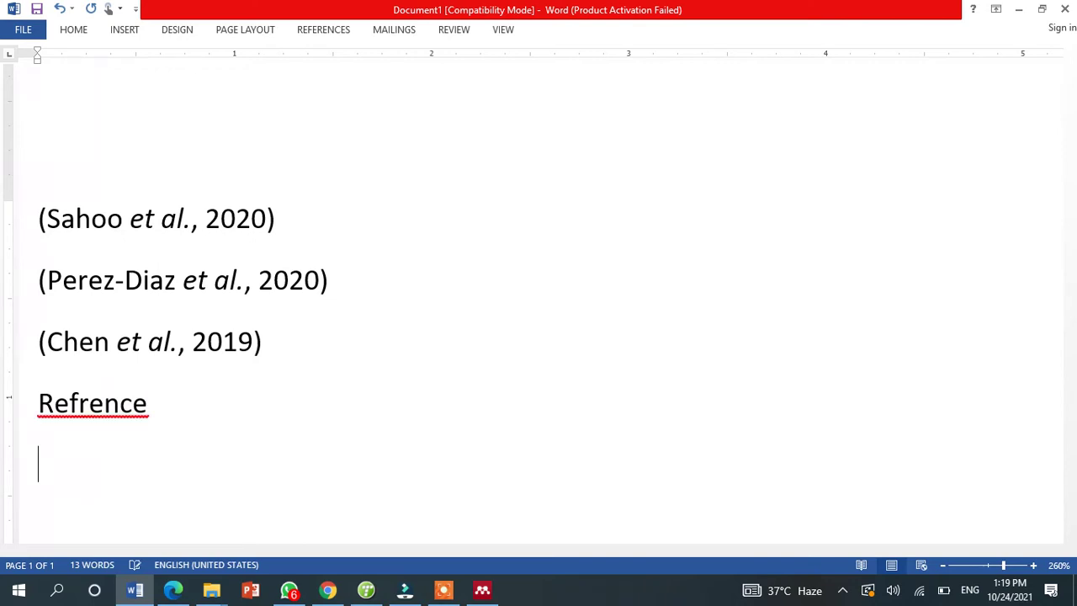
click(329, 27)
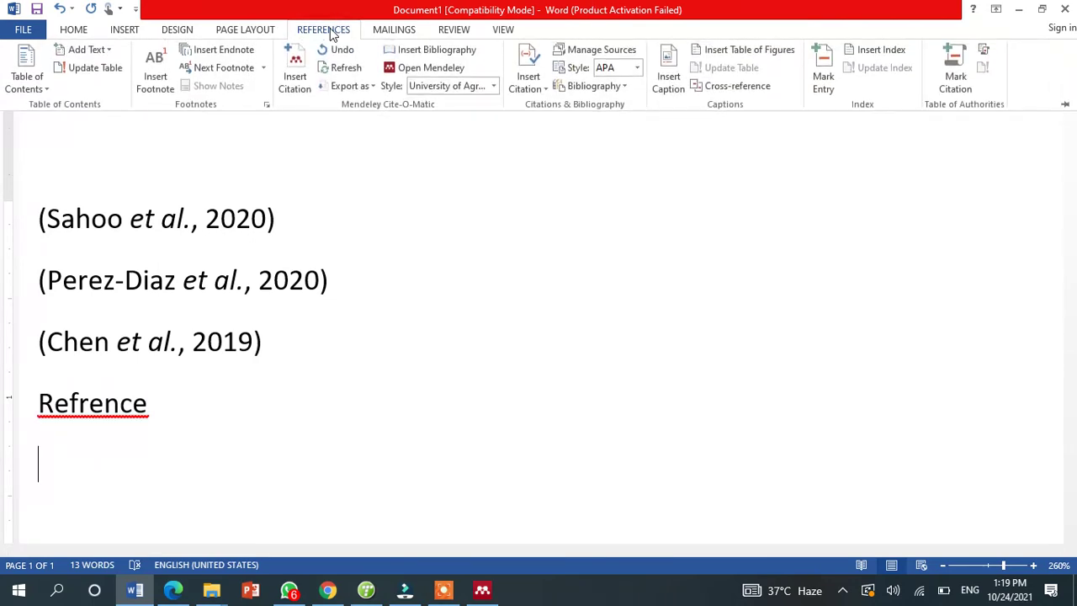
click(432, 53)
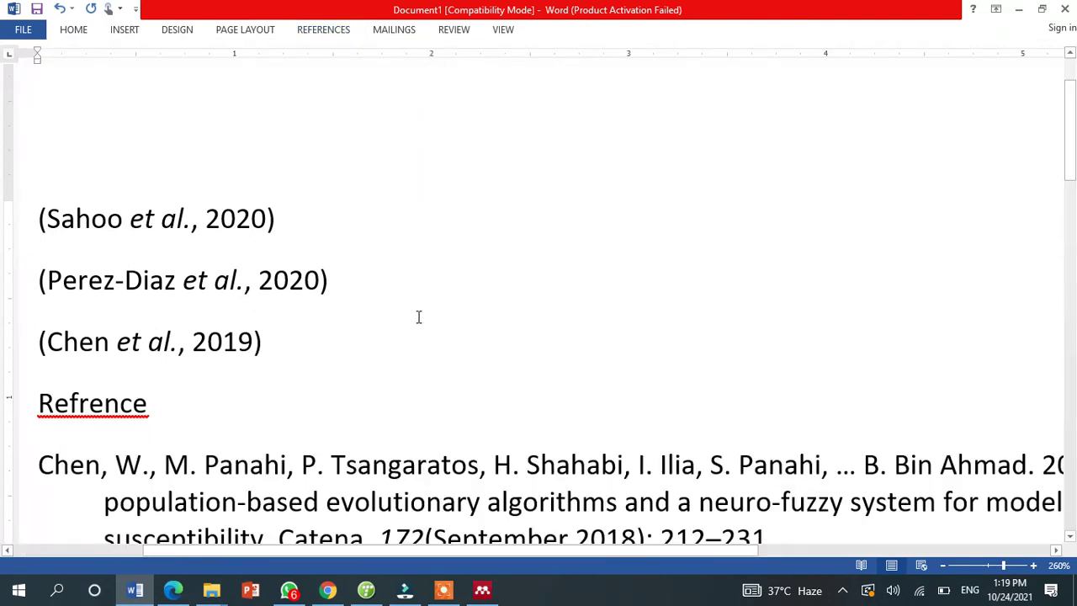
- Correct the heading's spelling to 'Reference' using the spelling suggestions
click(92, 401)
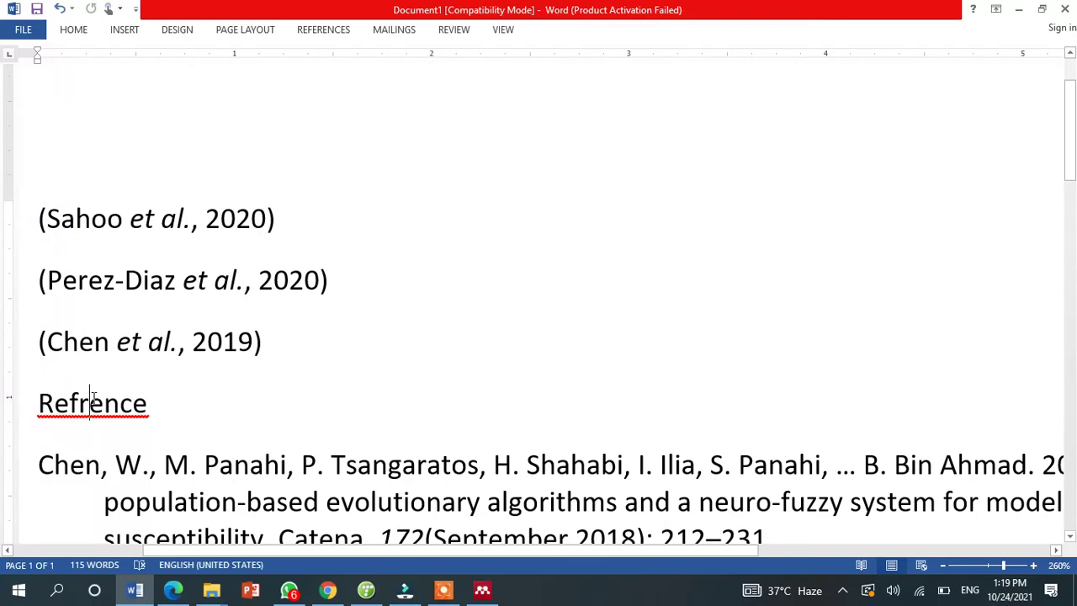
right_click(92, 401)
click(90, 255)
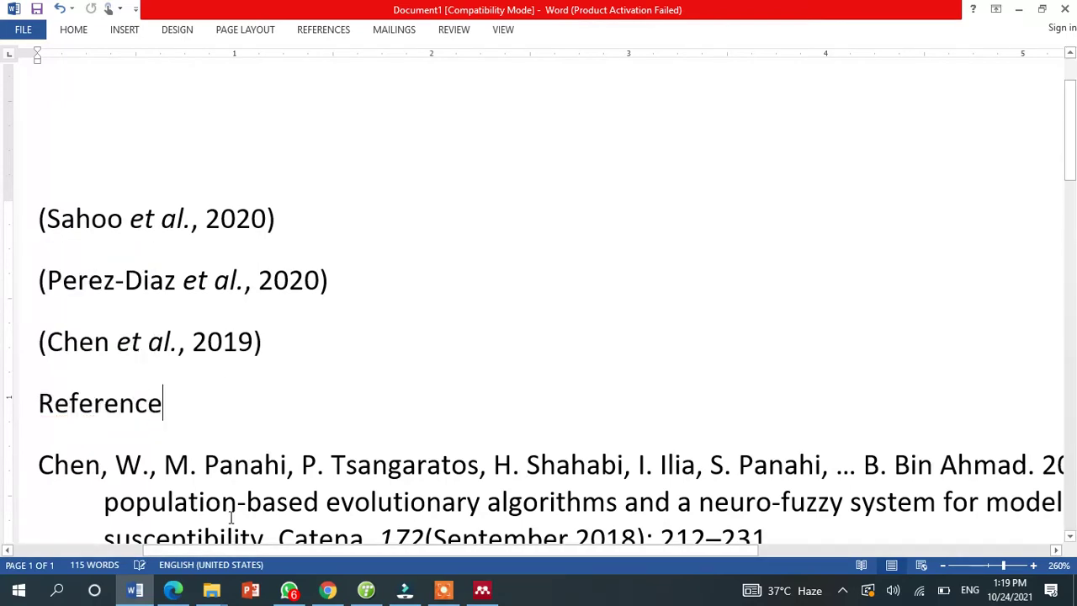
click(377, 496)
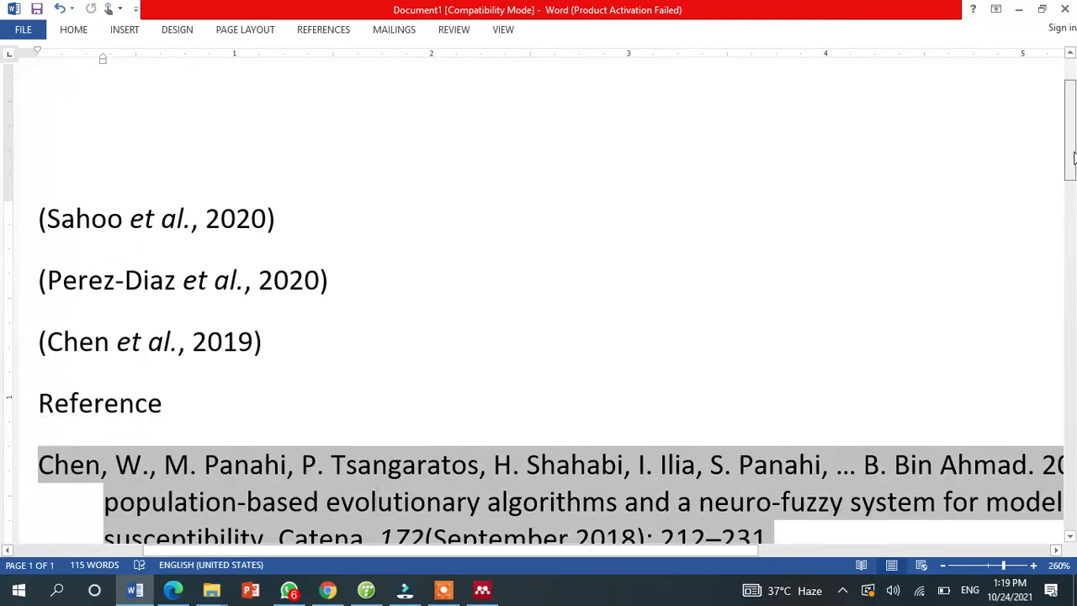
- Select the three bibliography entries and browse Mendeley citation styles, keeping University of Agriculture Citation Style - KAS
drag(1073, 157, 1072, 223)
click(321, 459)
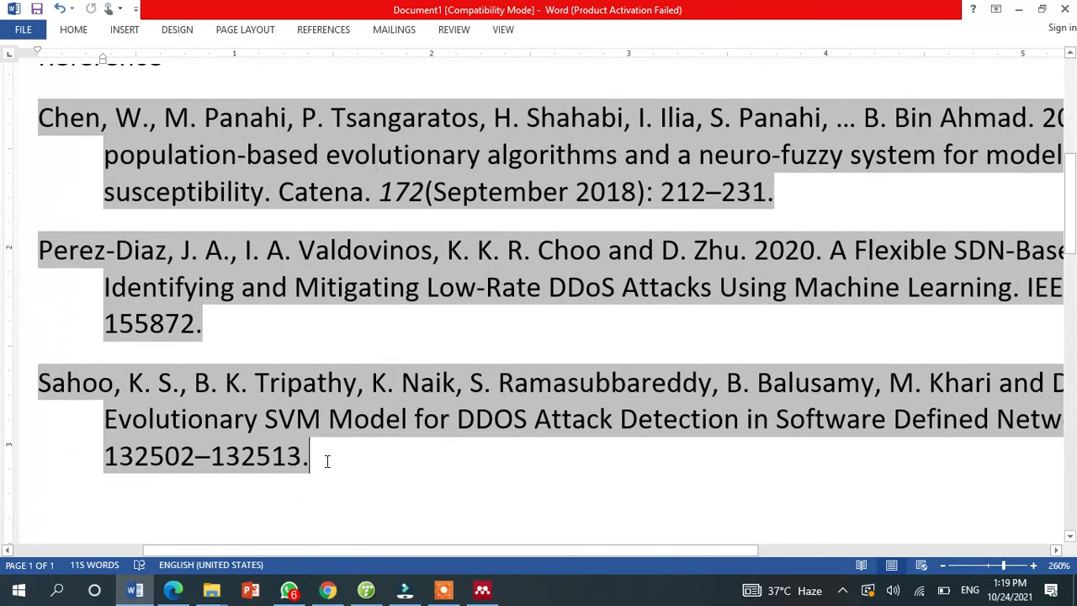
drag(327, 461, 15, 111)
click(328, 28)
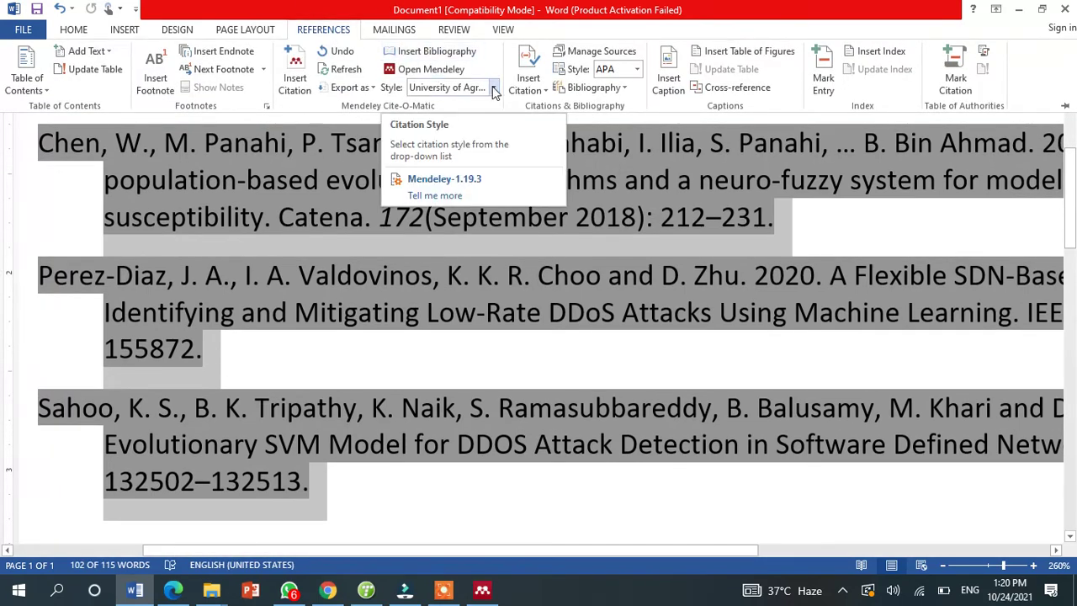
click(495, 89)
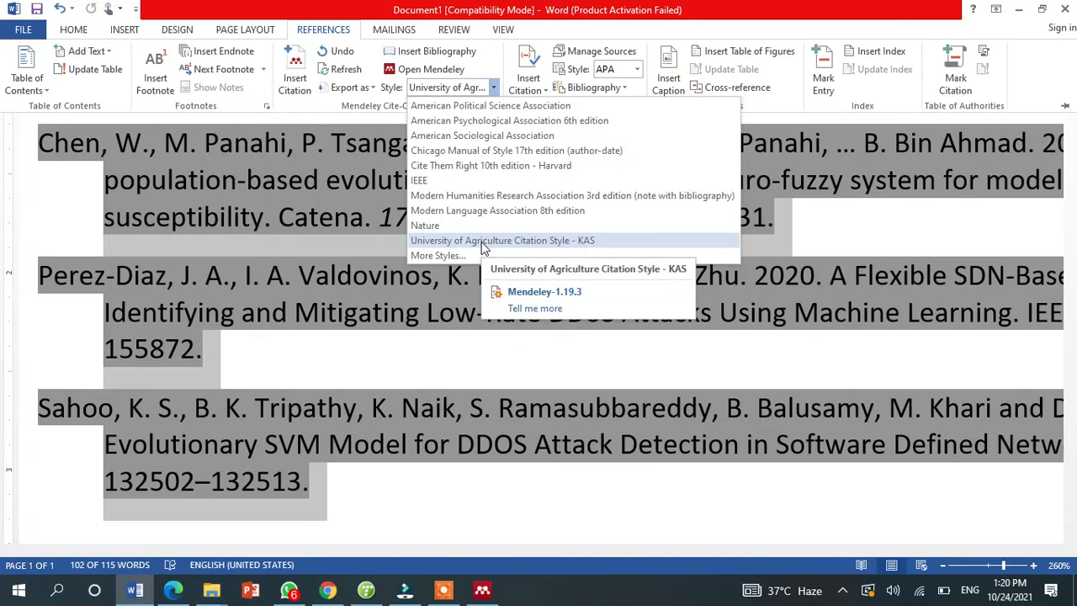
click(481, 241)
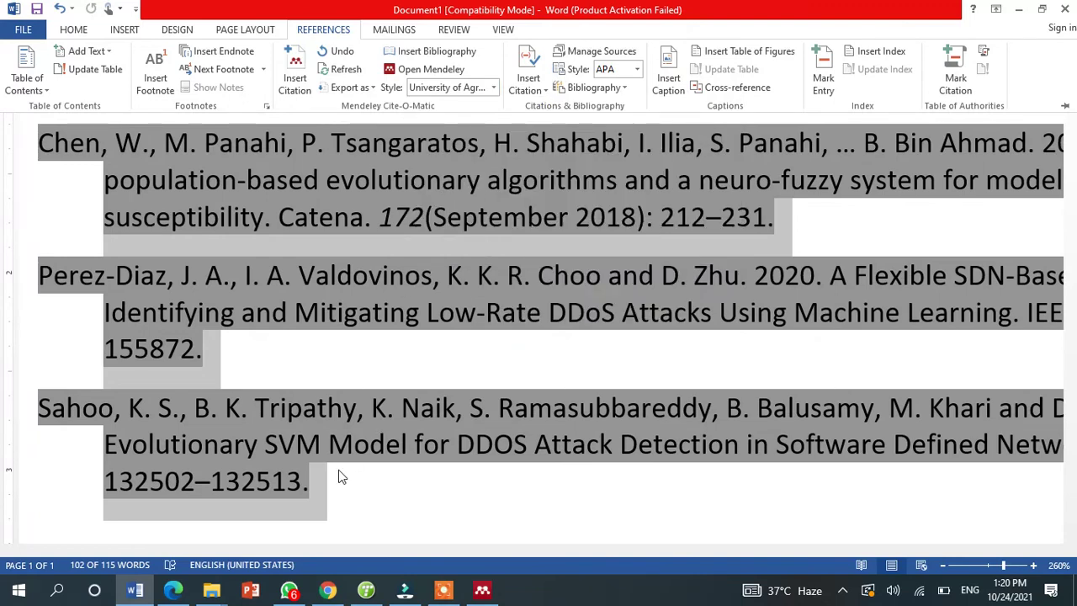